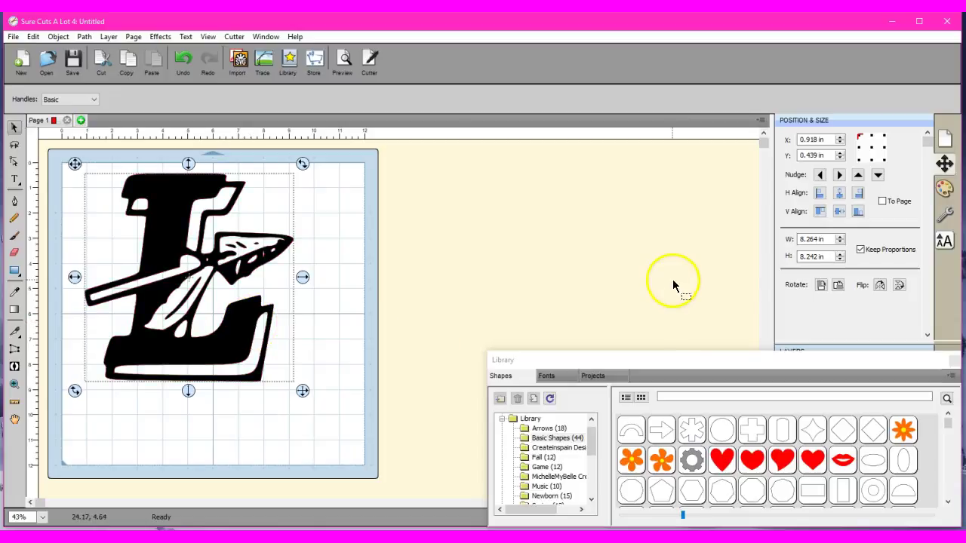
Move the Library panel down and enable Show Outlines Only in the Document settings.
drag(739, 359, 730, 485)
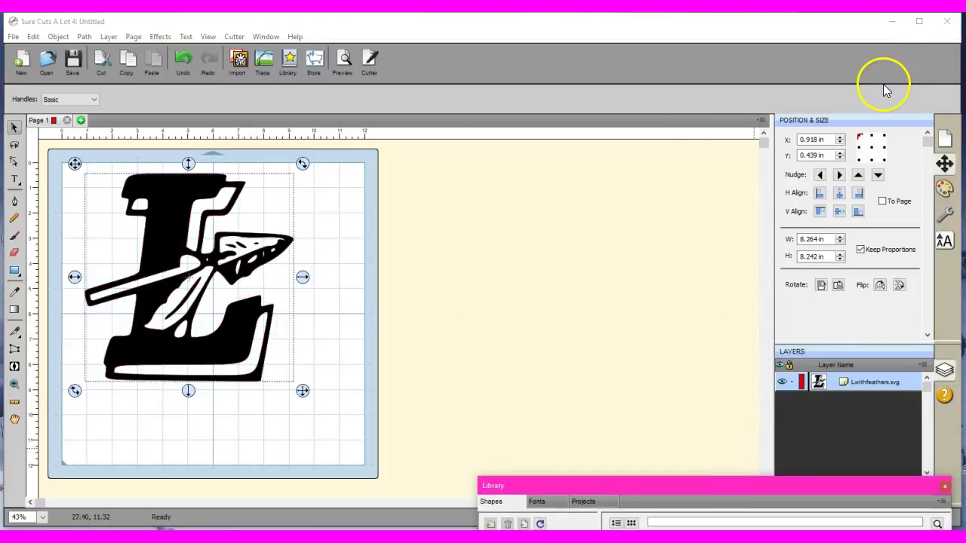
click(947, 144)
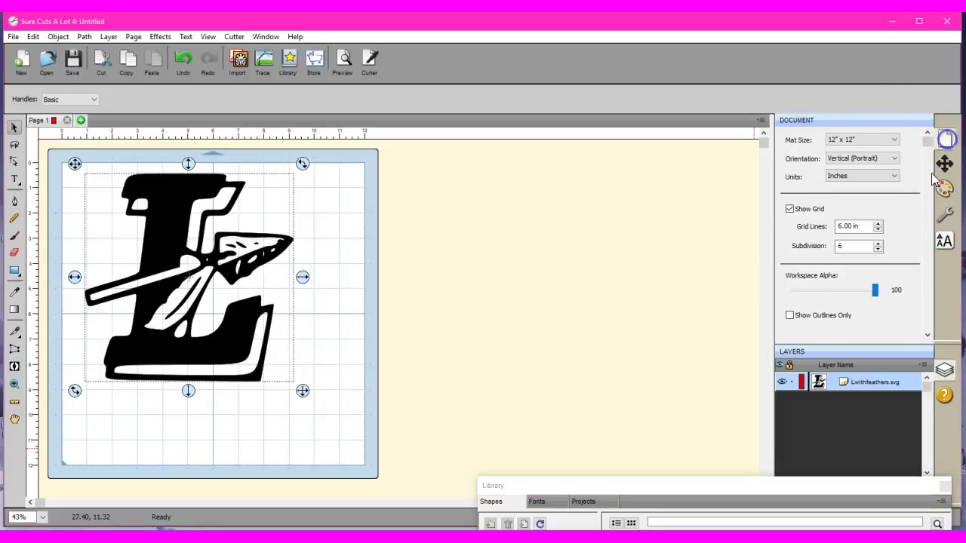
click(789, 316)
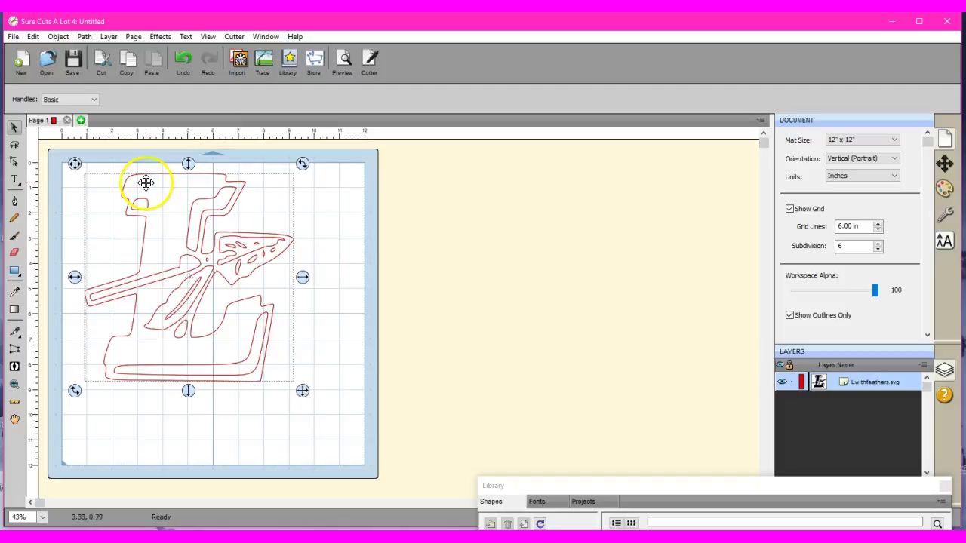
Use the Node Edit tool to select the L design so its nodes appear.
click(13, 161)
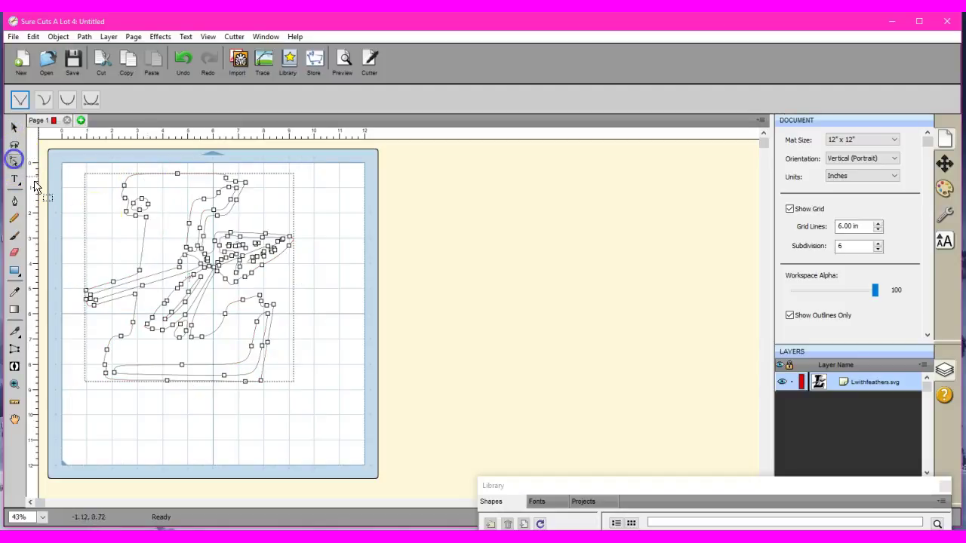
click(327, 344)
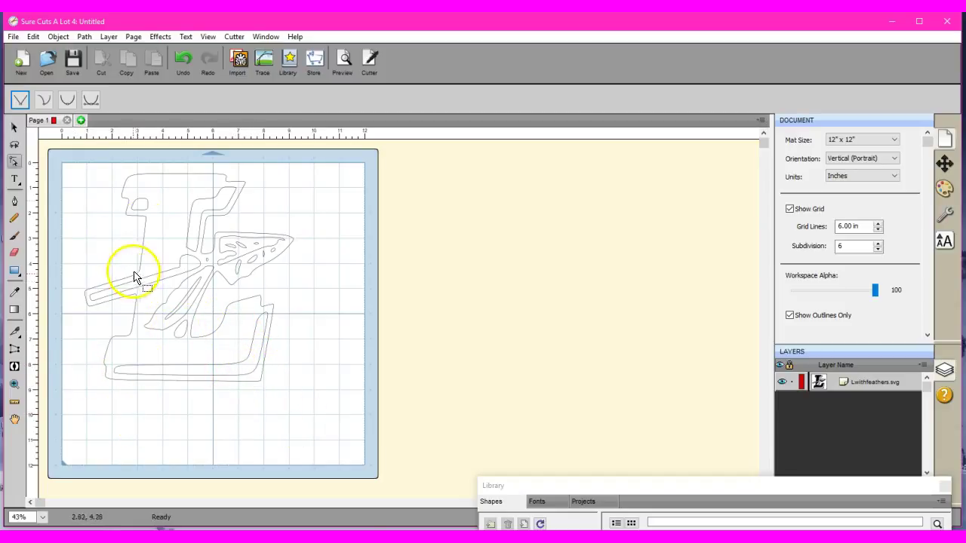
click(147, 205)
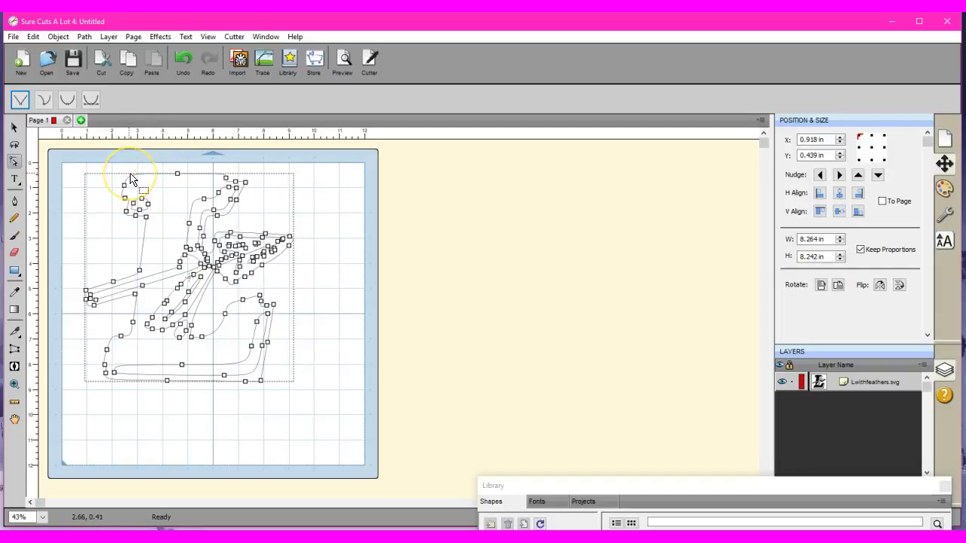
Drag the L's top-left corner node upward and pull its curve handle back onto it.
click(124, 186)
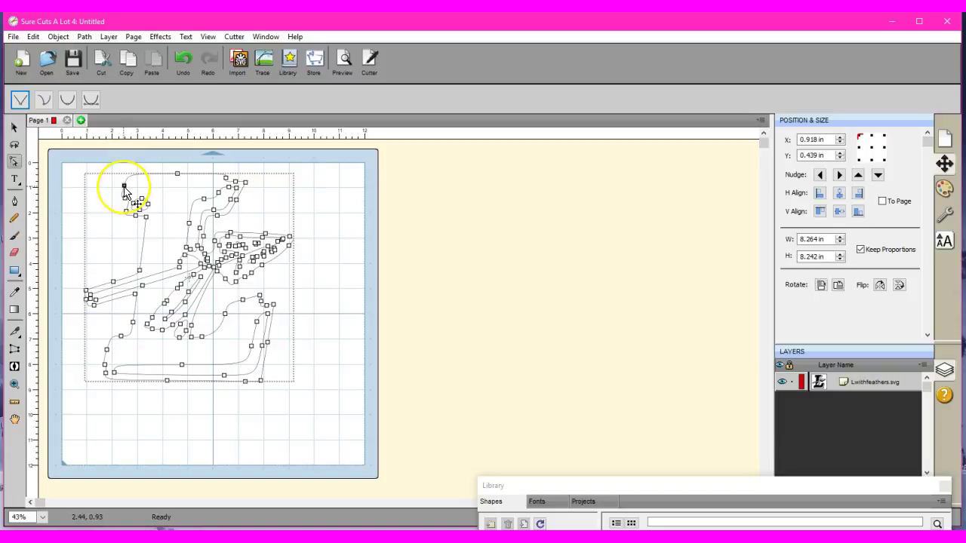
click(125, 189)
click(124, 189)
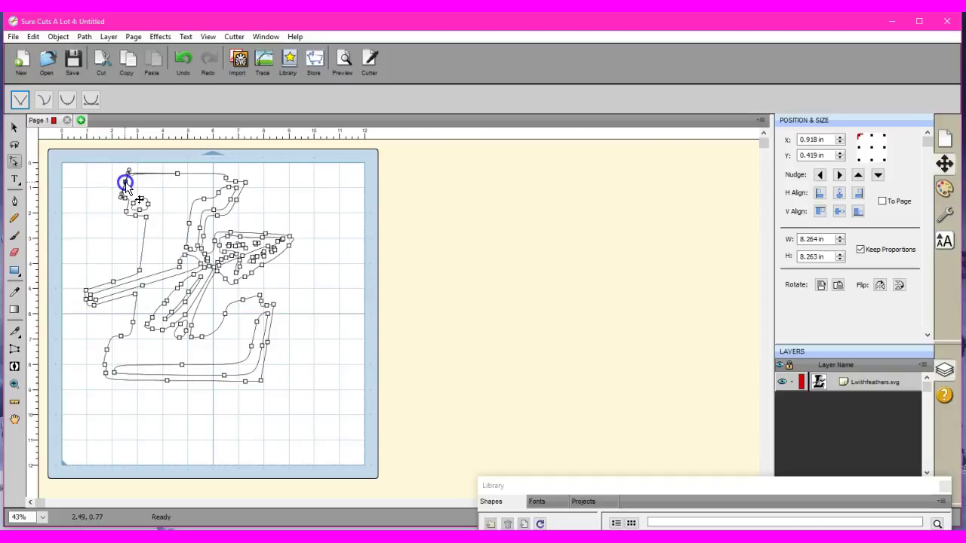
drag(126, 184, 127, 174)
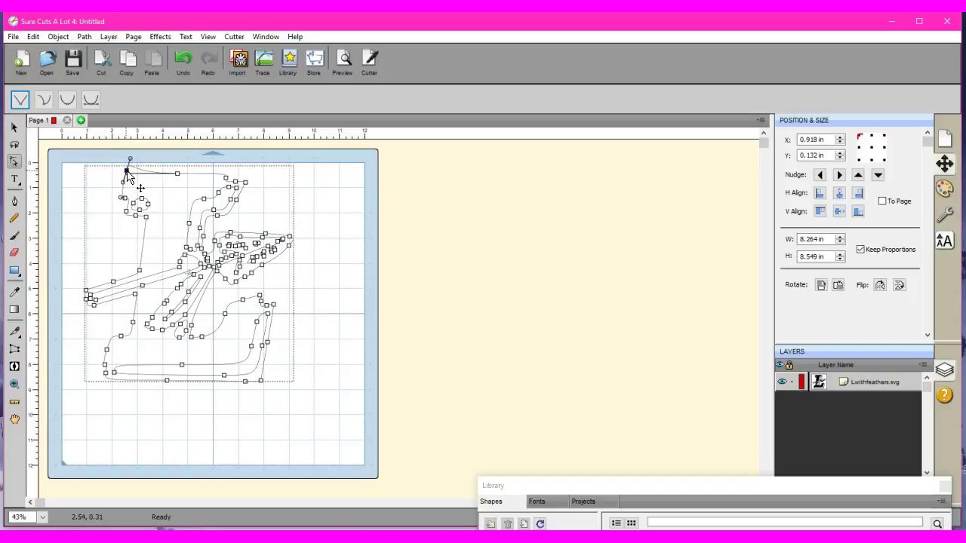
click(130, 160)
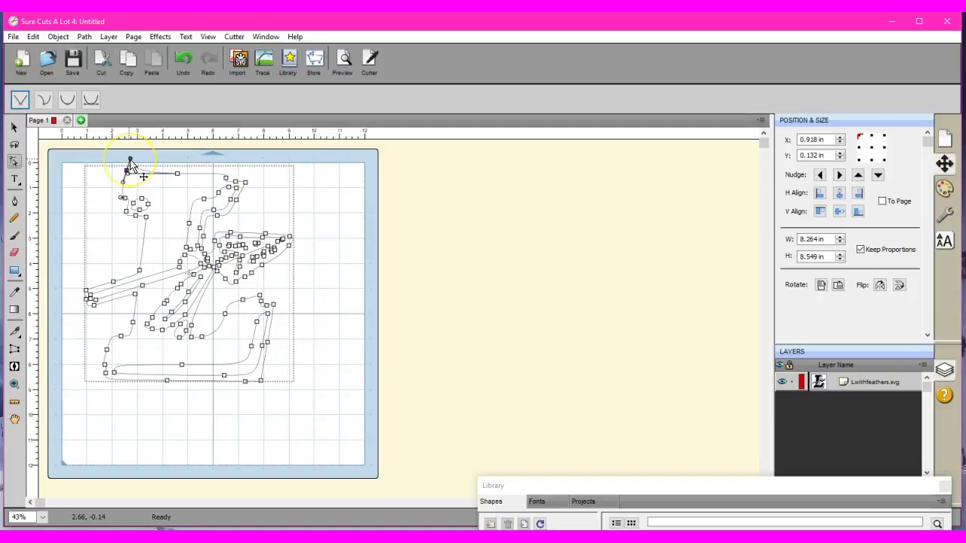
mouse_move(131, 163)
mouse_down()
mouse_move(128, 174)
mouse_move(127, 153)
mouse_up()
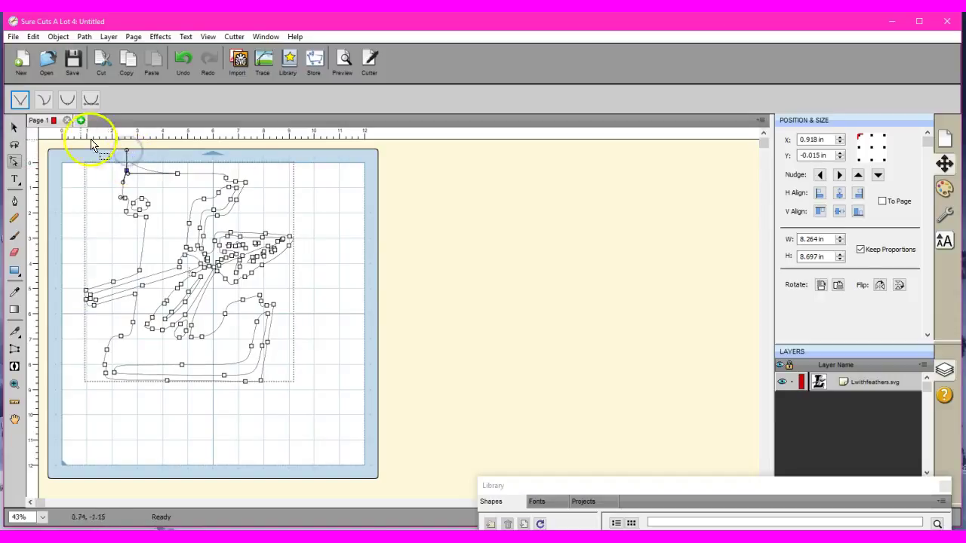
Make the top-left node a sharp corner and delete the extra node on the top edge.
click(20, 101)
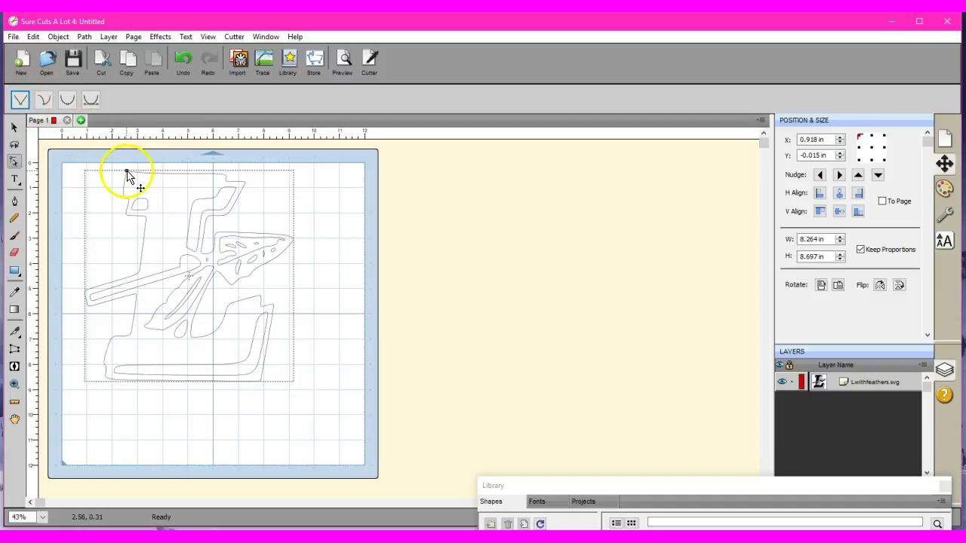
click(127, 172)
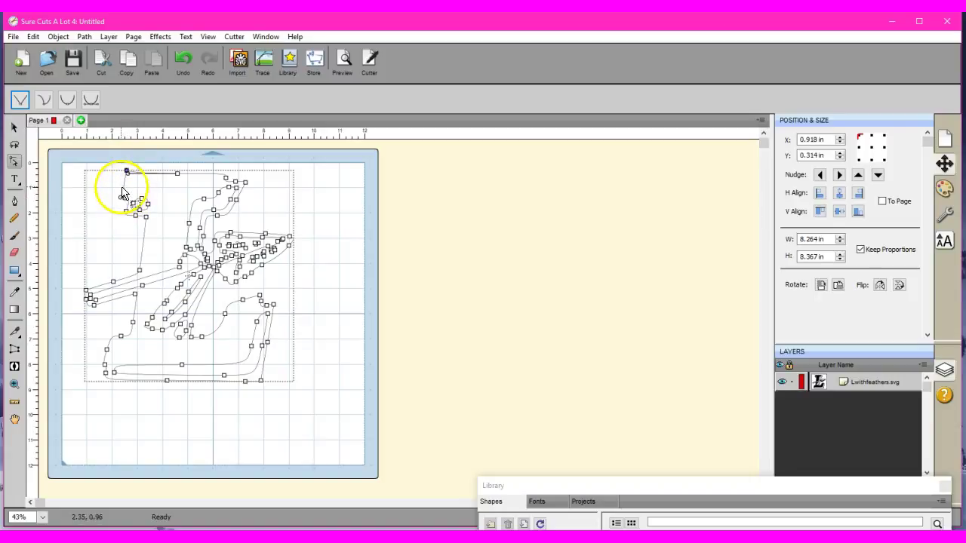
drag(123, 193, 179, 179)
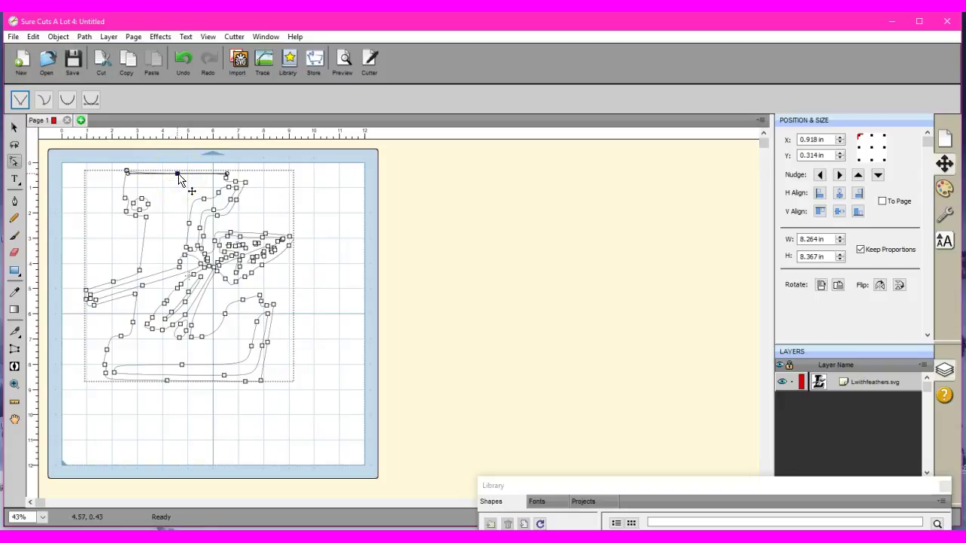
key(Delete)
mouse_move(179, 179)
mouse_down()
mouse_move(233, 176)
mouse_move(280, 274)
mouse_move(258, 298)
mouse_move(249, 227)
mouse_move(189, 156)
mouse_up()
Nudge the upper bar's top-right node into place, raising it slightly.
click(224, 181)
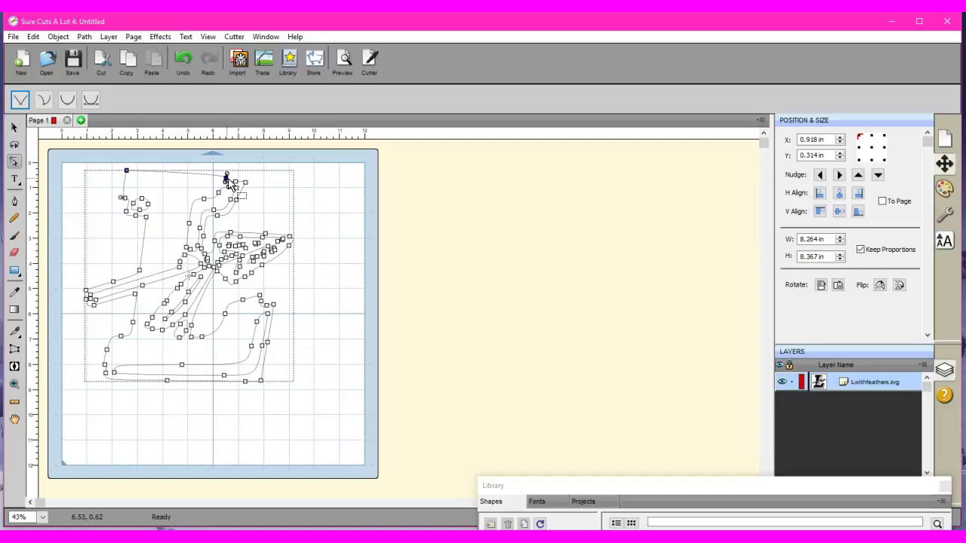
drag(126, 172, 192, 168)
click(212, 184)
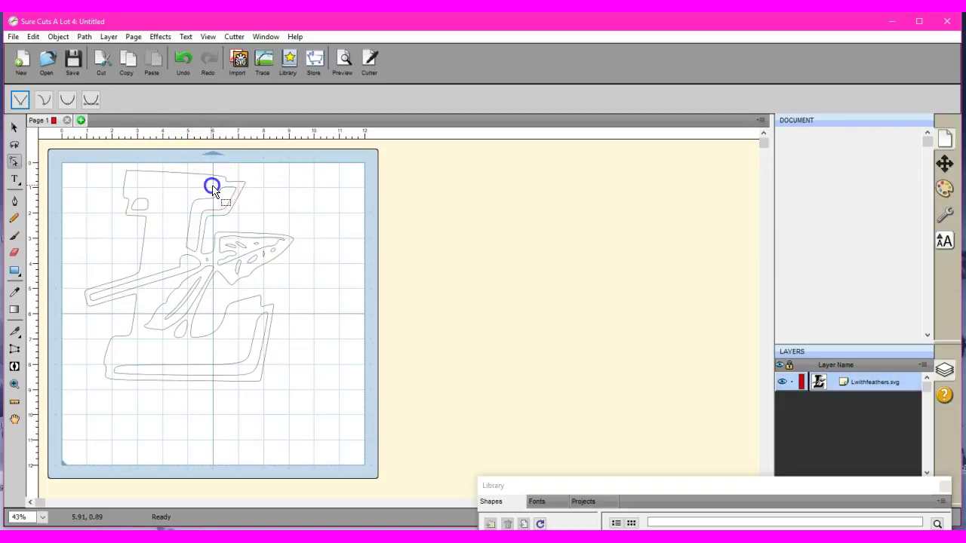
click(225, 179)
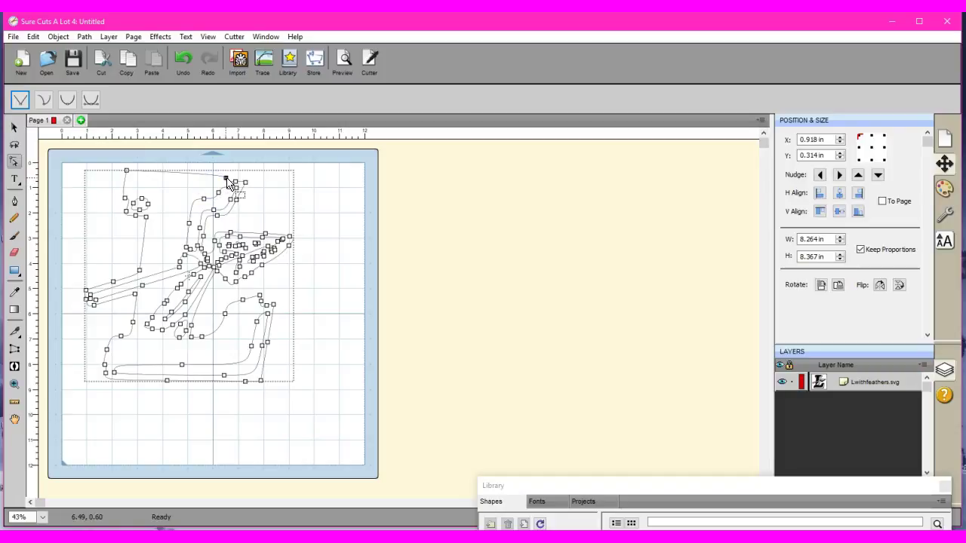
click(226, 180)
drag(225, 179, 226, 178)
Convert the upper bar's top-right node into a sharp corner.
click(226, 173)
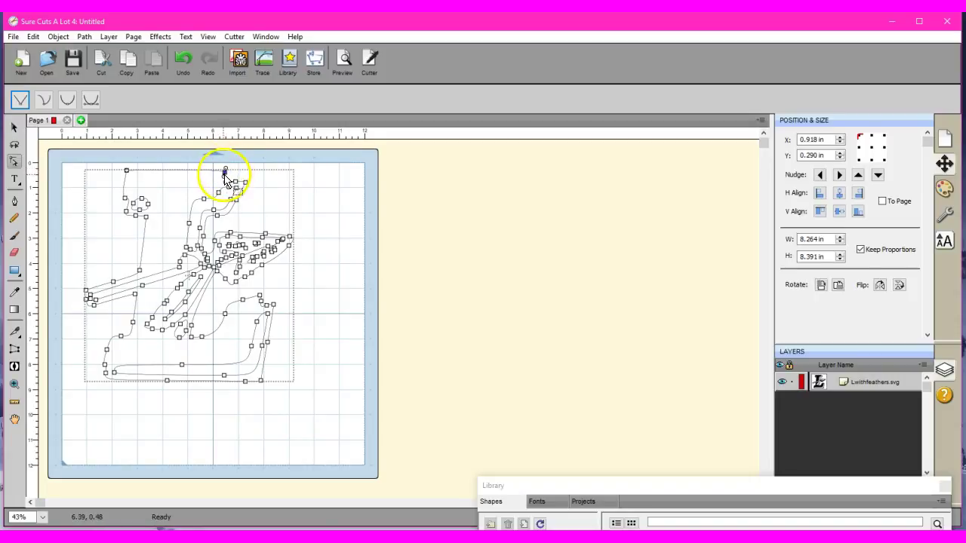
click(6, 56)
click(20, 100)
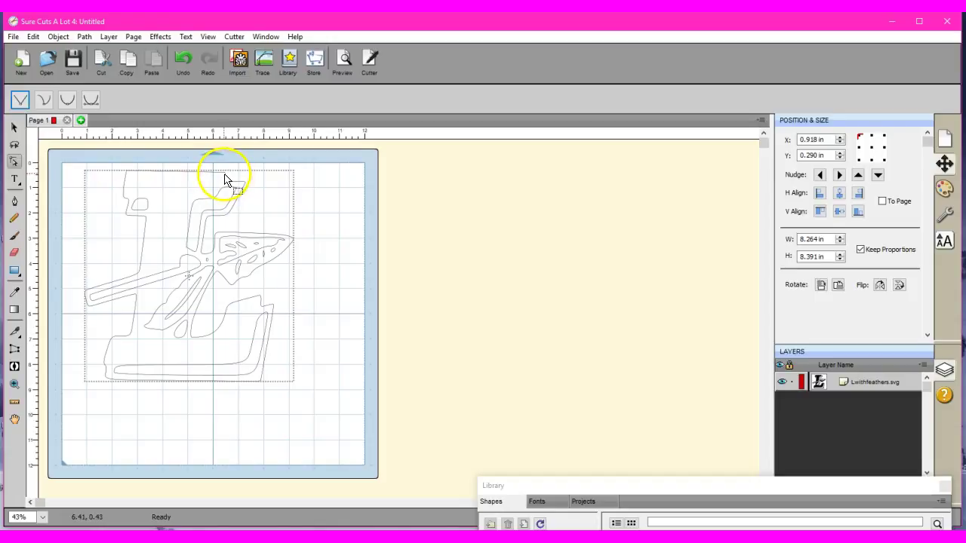
Move the next node along the top edge left to square the top-right corner.
click(224, 179)
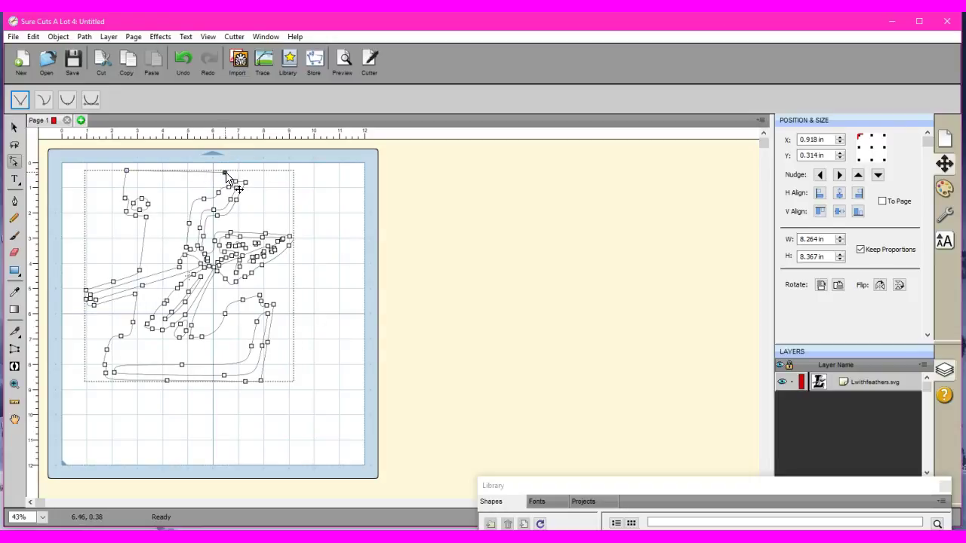
click(224, 175)
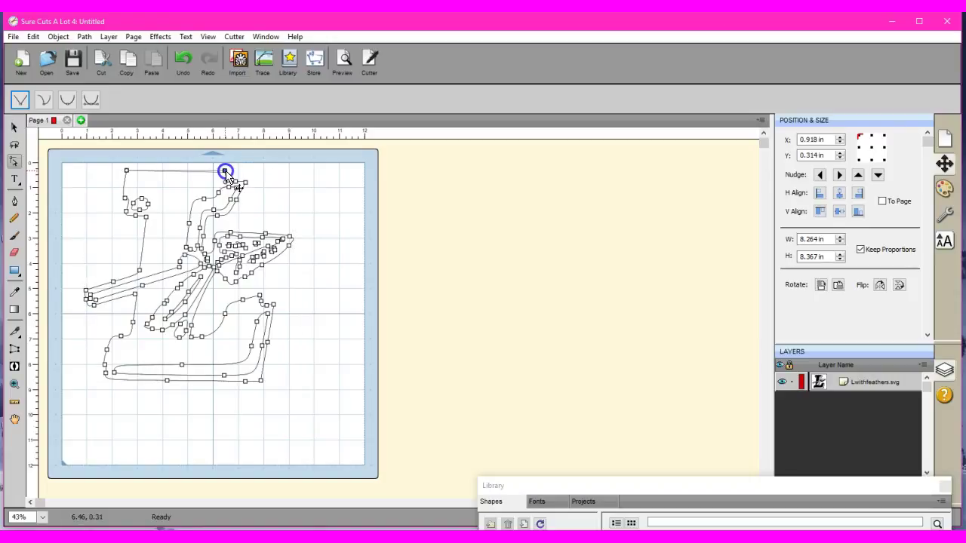
click(225, 173)
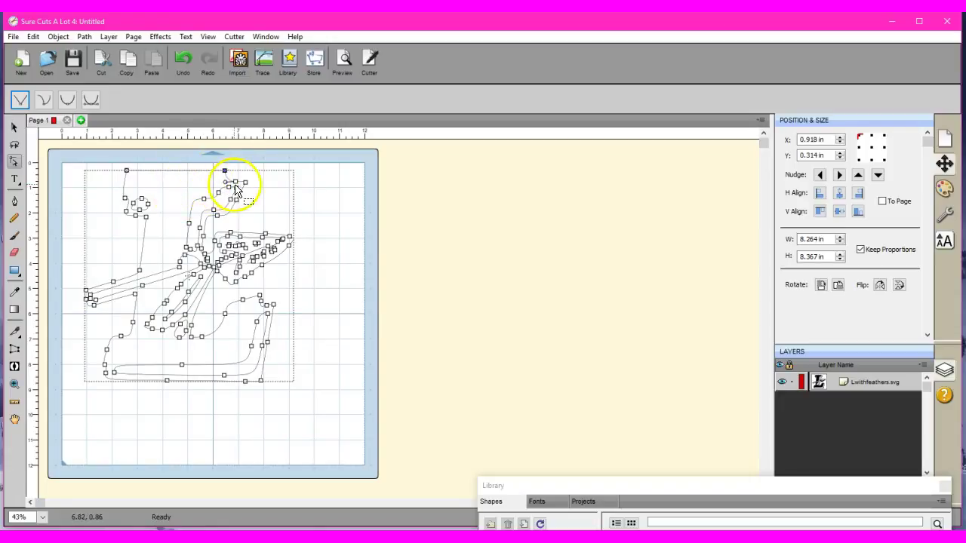
click(236, 183)
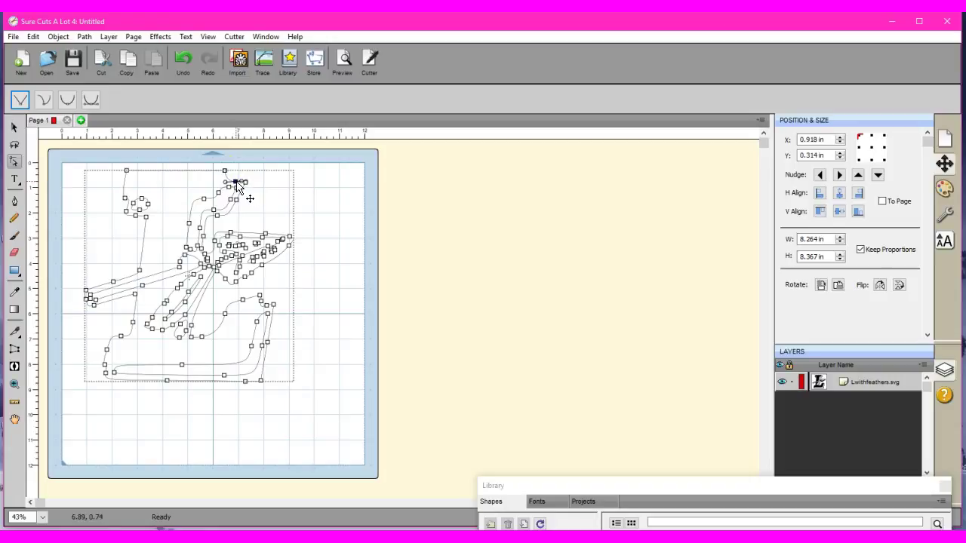
drag(236, 183, 226, 185)
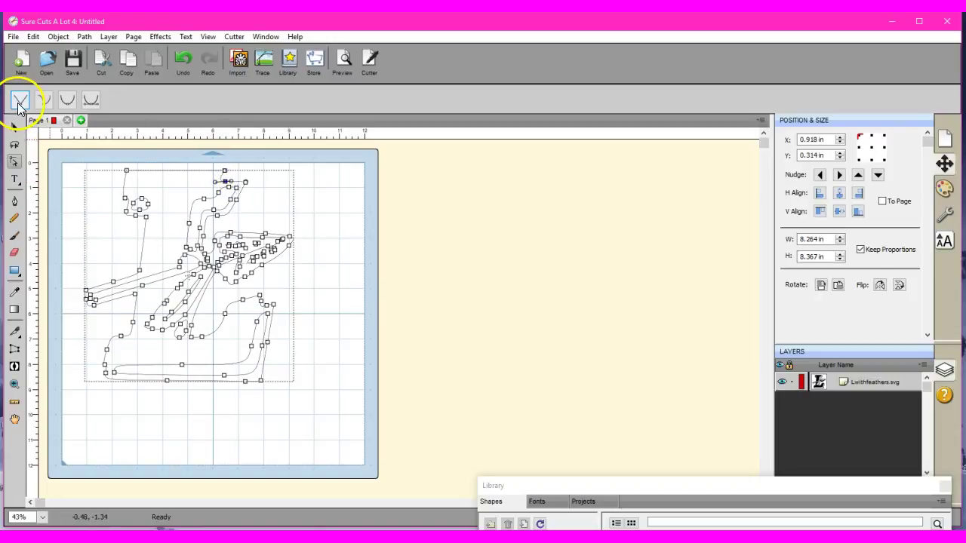
click(18, 101)
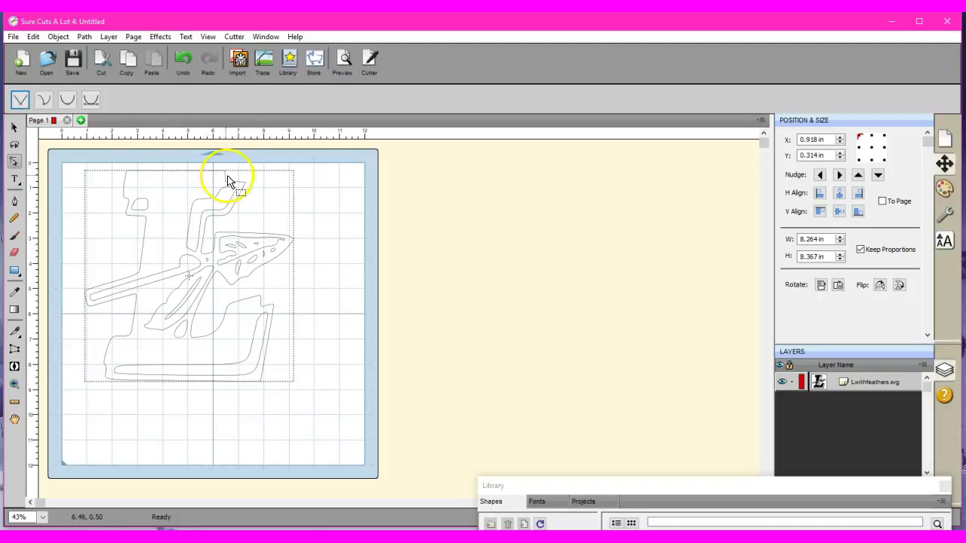
drag(225, 182, 191, 197)
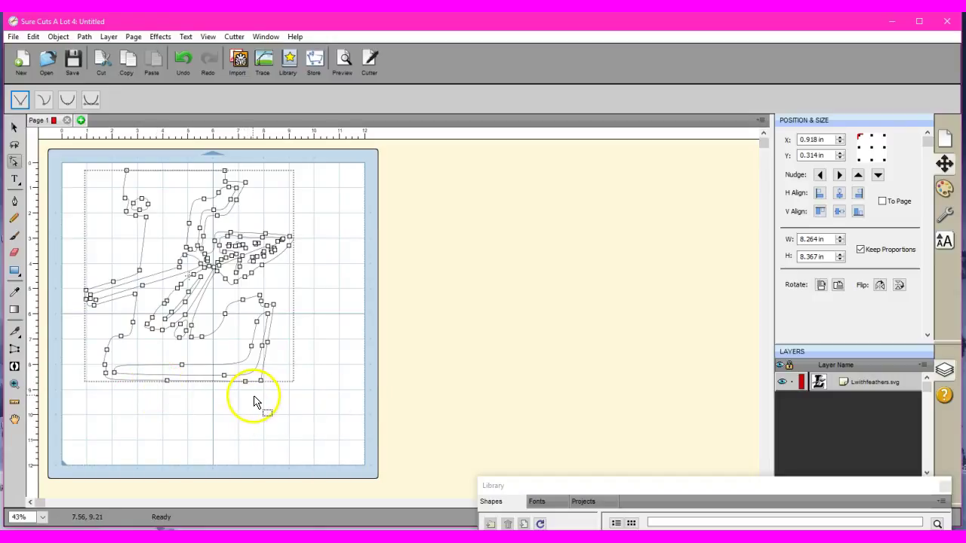
drag(252, 394, 158, 383)
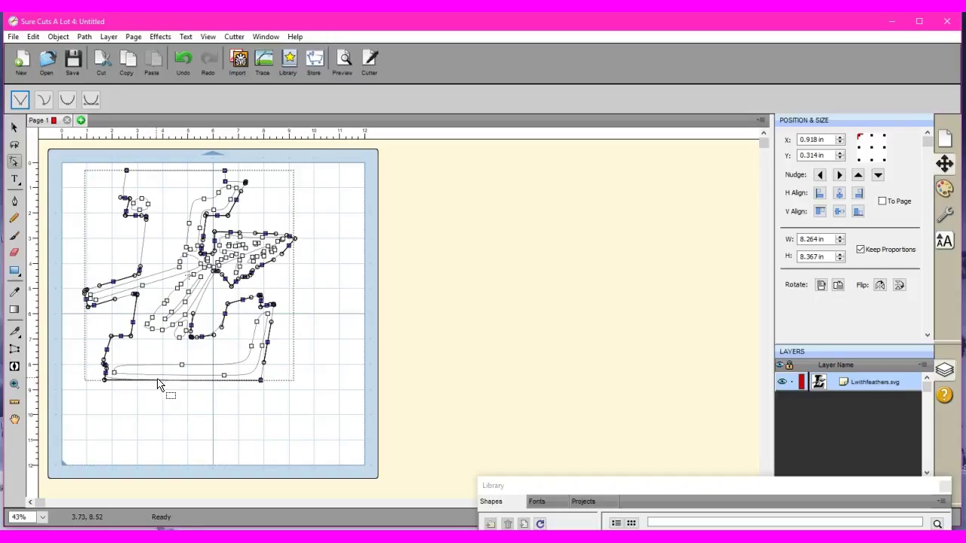
click(179, 390)
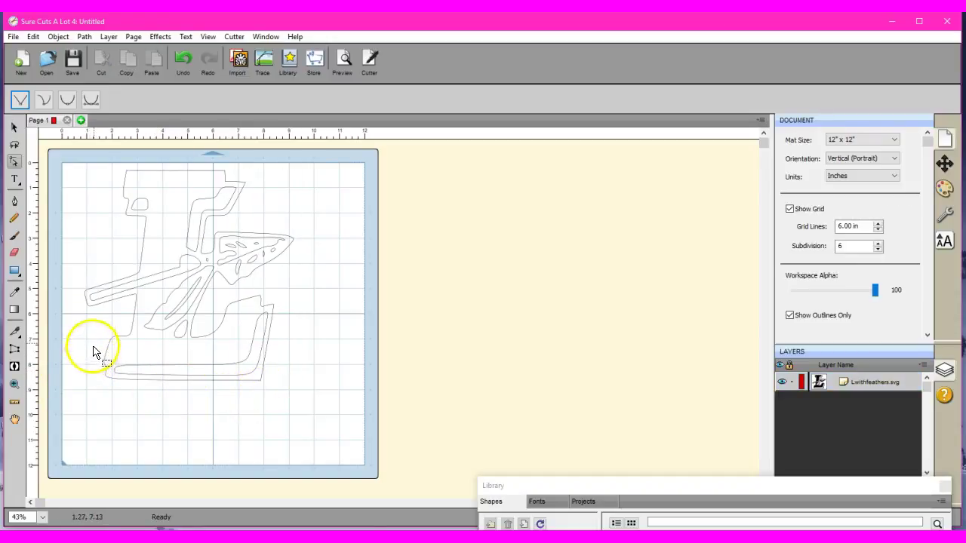
Box-select the nodes at the L's bottom-left and make them sharp corners.
drag(95, 328, 144, 426)
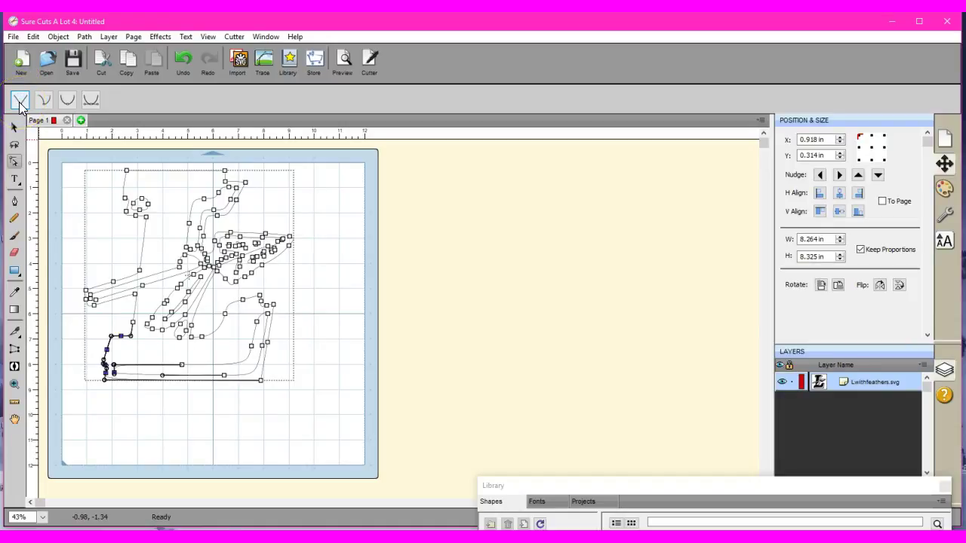
click(19, 101)
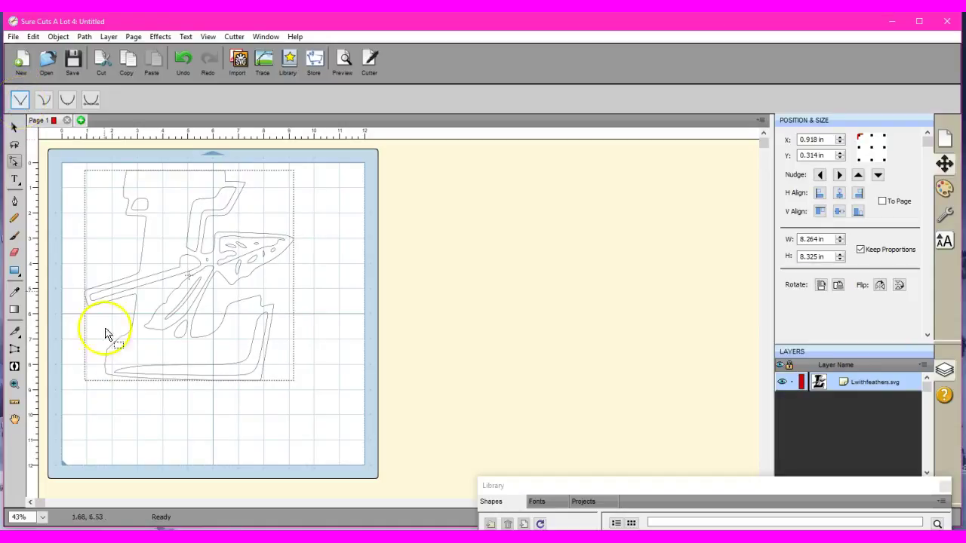
click(112, 414)
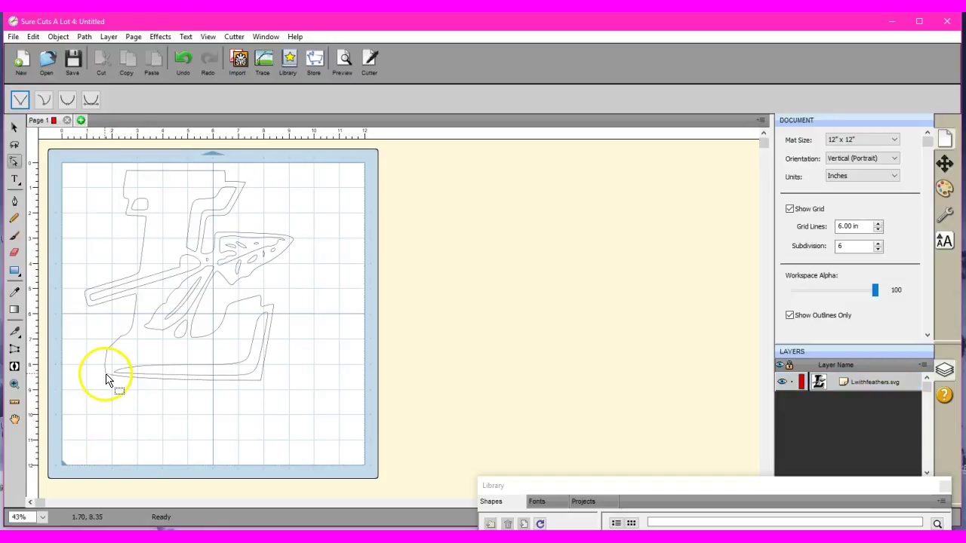
Nudge the bottom-left corner node down, add a bottom-edge node, and select the inner-edge node.
click(108, 379)
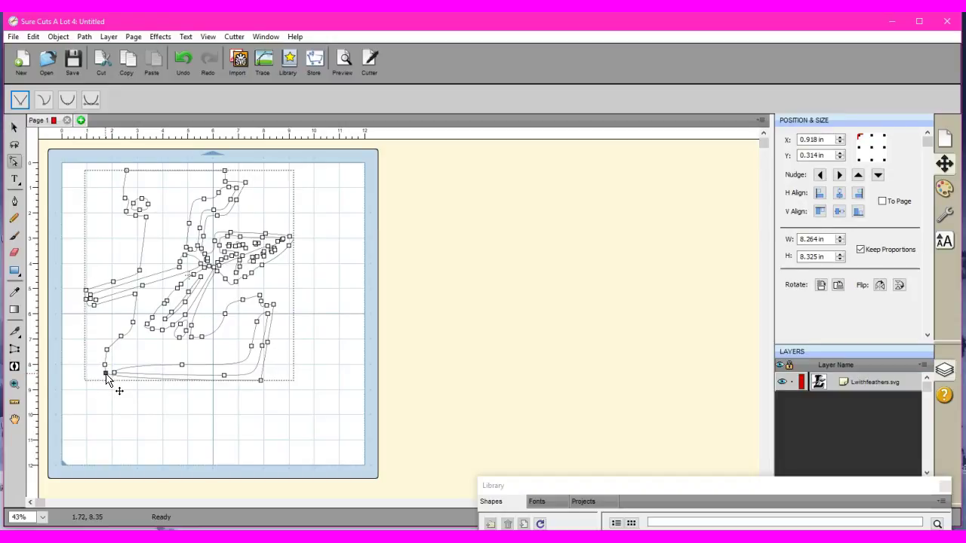
drag(106, 375, 106, 380)
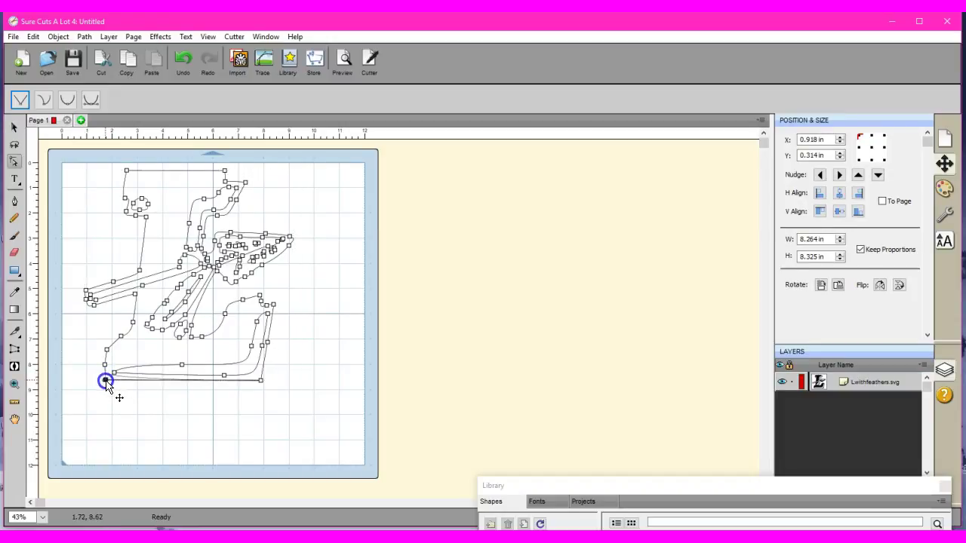
click(106, 382)
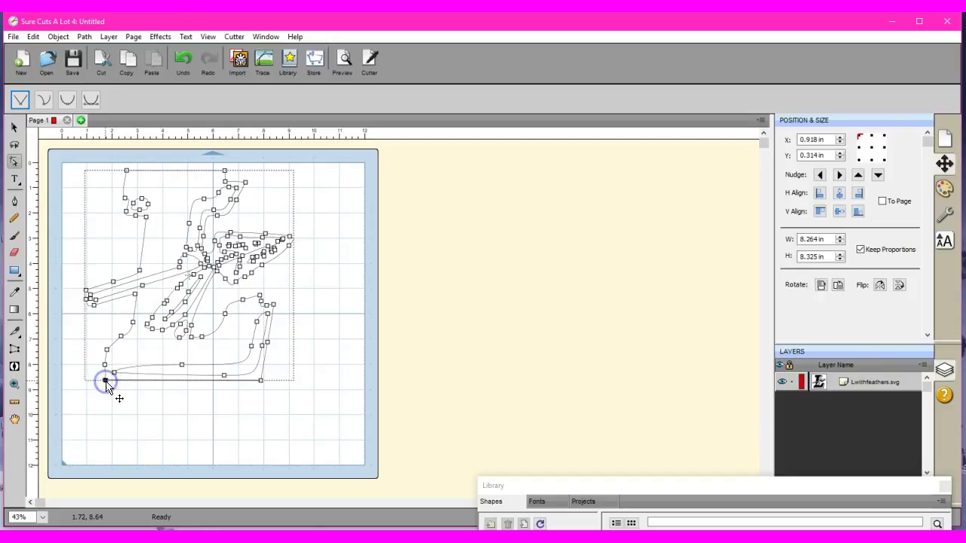
click(115, 375)
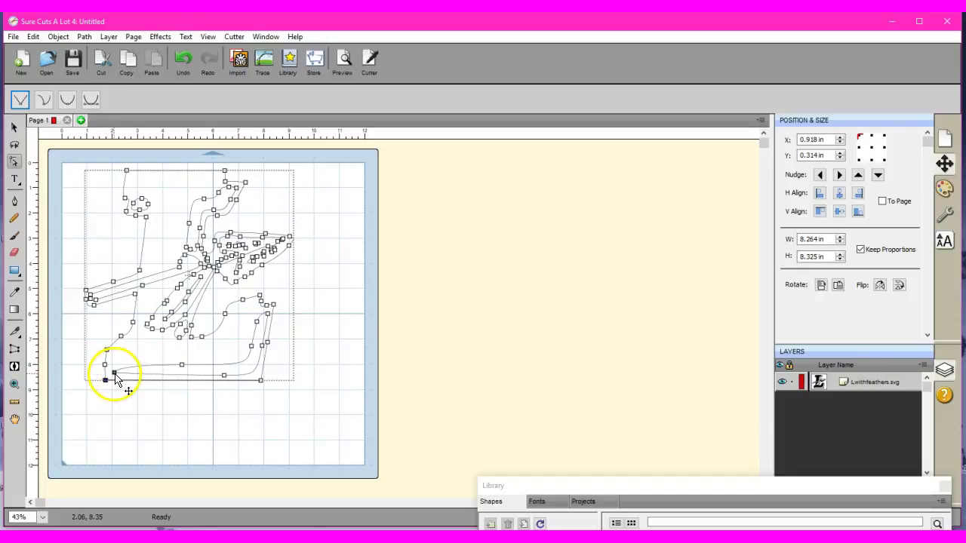
click(113, 375)
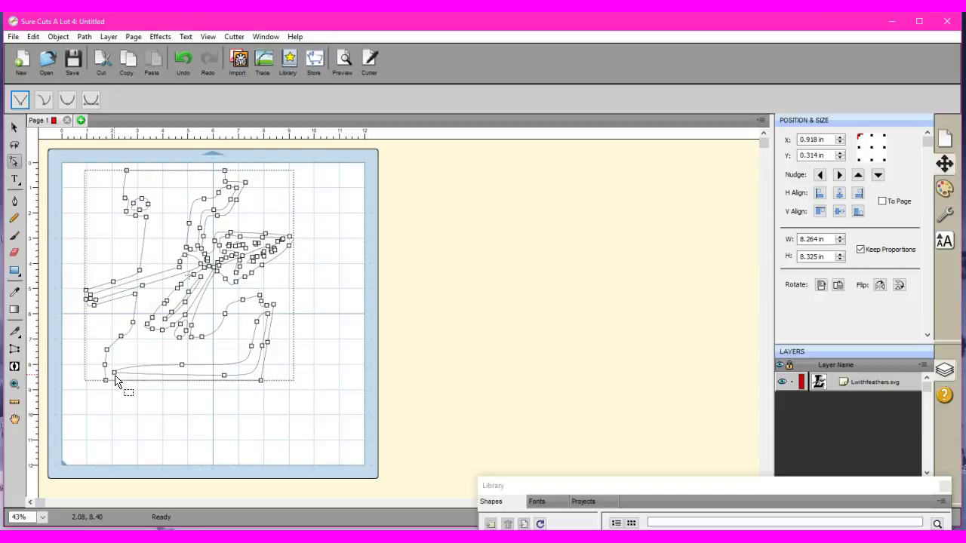
click(114, 374)
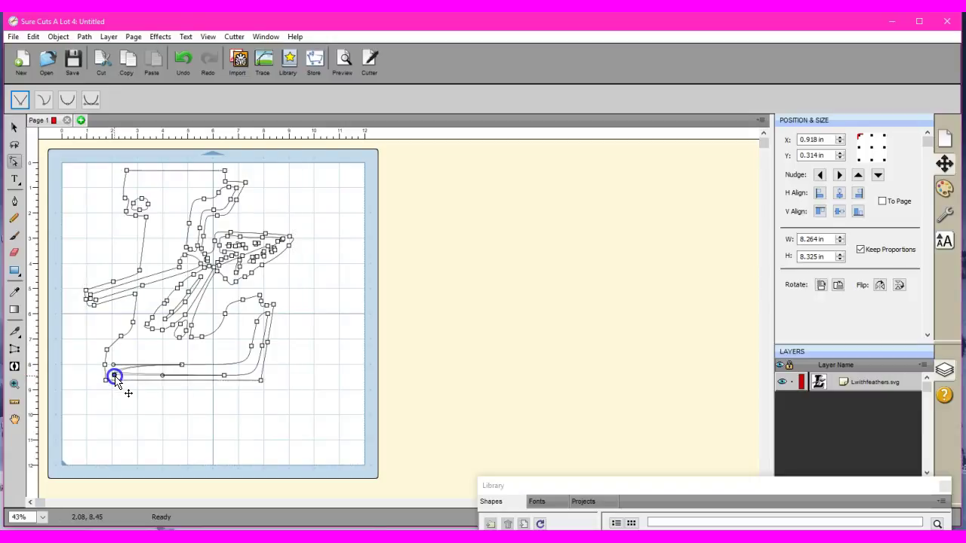
click(173, 370)
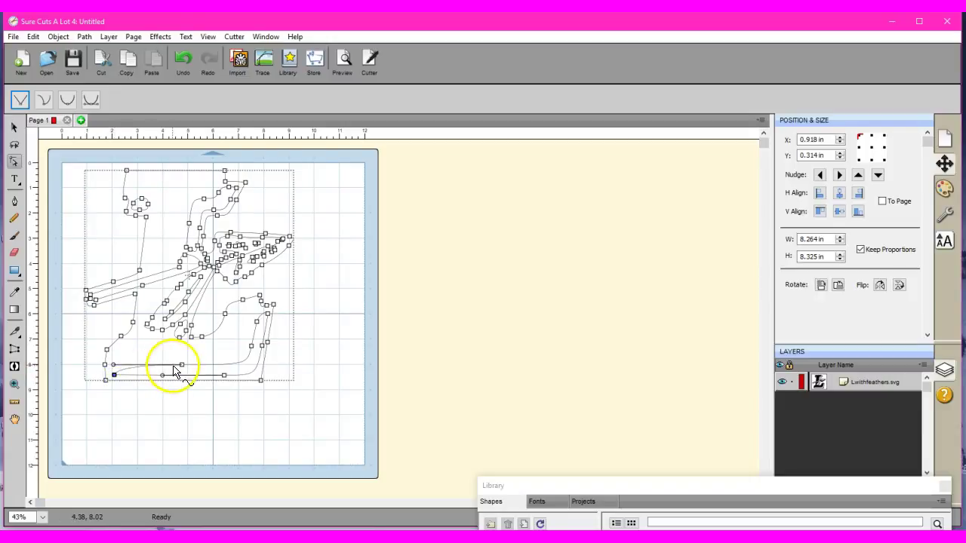
click(183, 369)
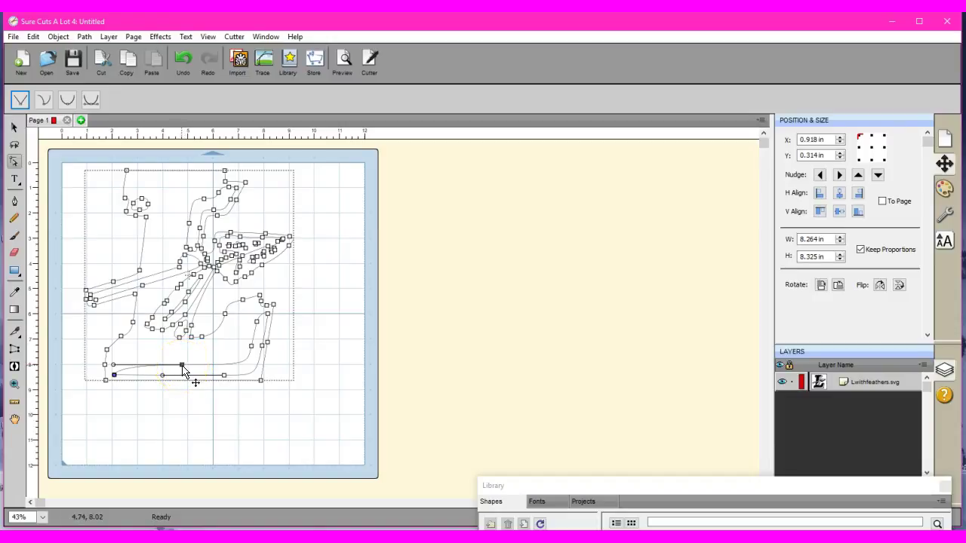
Straighten the inner bottom node and move it left to a sharp inner bottom-left corner.
click(183, 369)
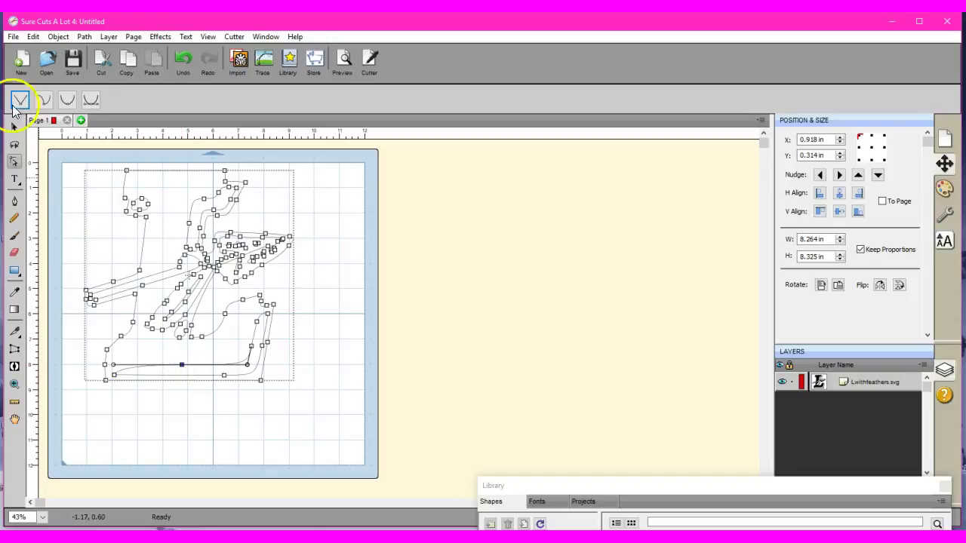
click(21, 100)
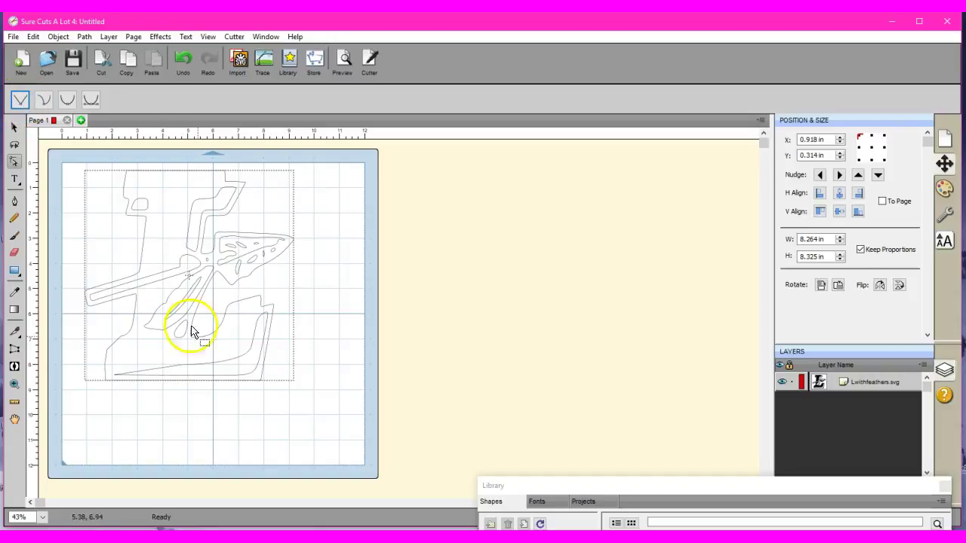
click(182, 368)
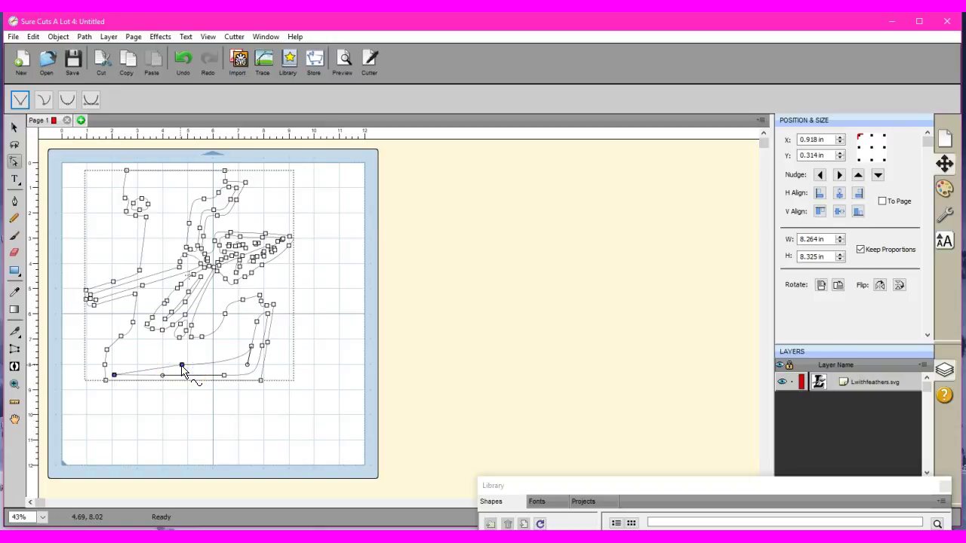
click(186, 366)
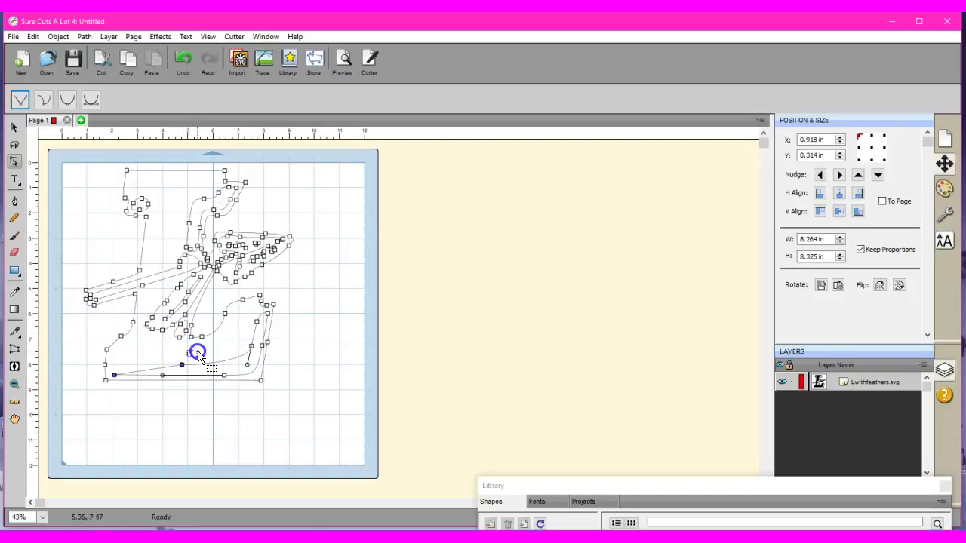
click(193, 355)
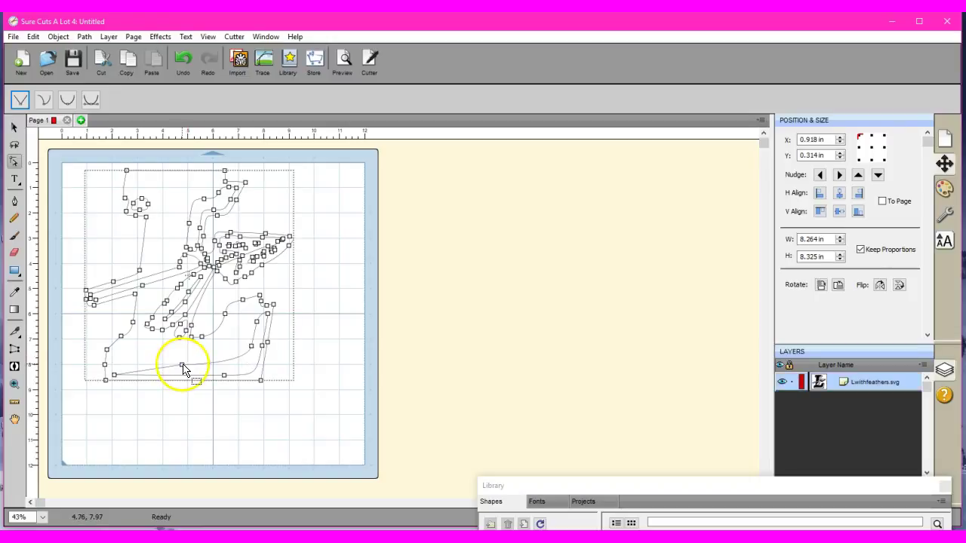
drag(183, 369, 115, 370)
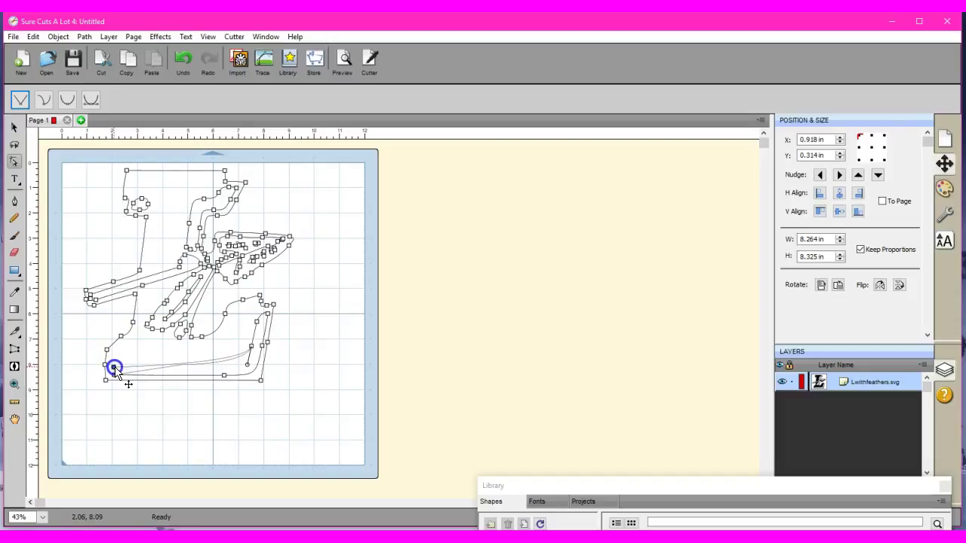
drag(114, 369, 115, 368)
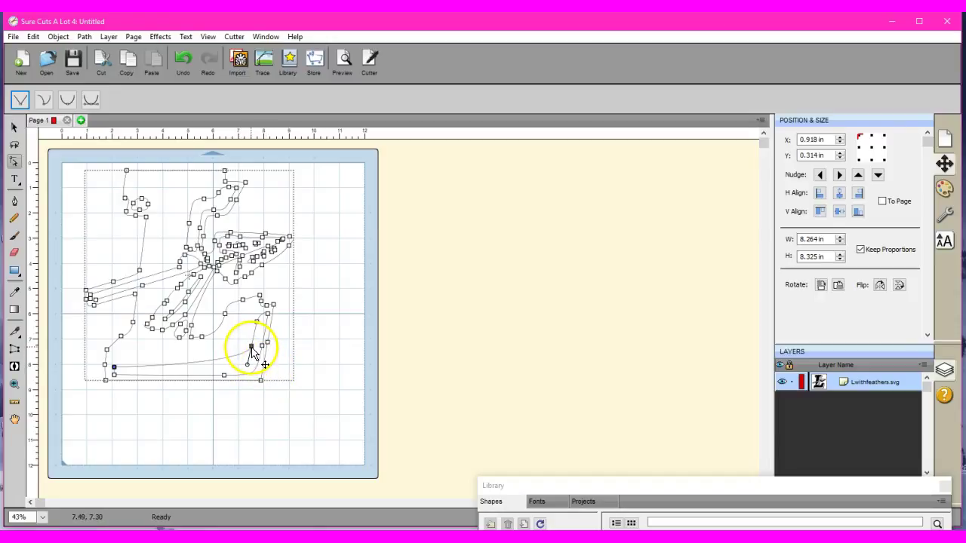
click(19, 101)
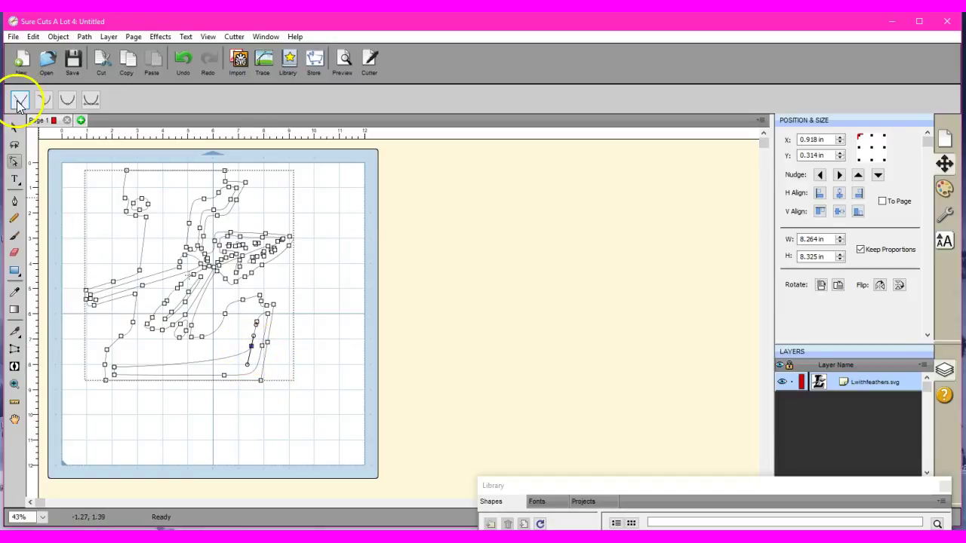
click(281, 309)
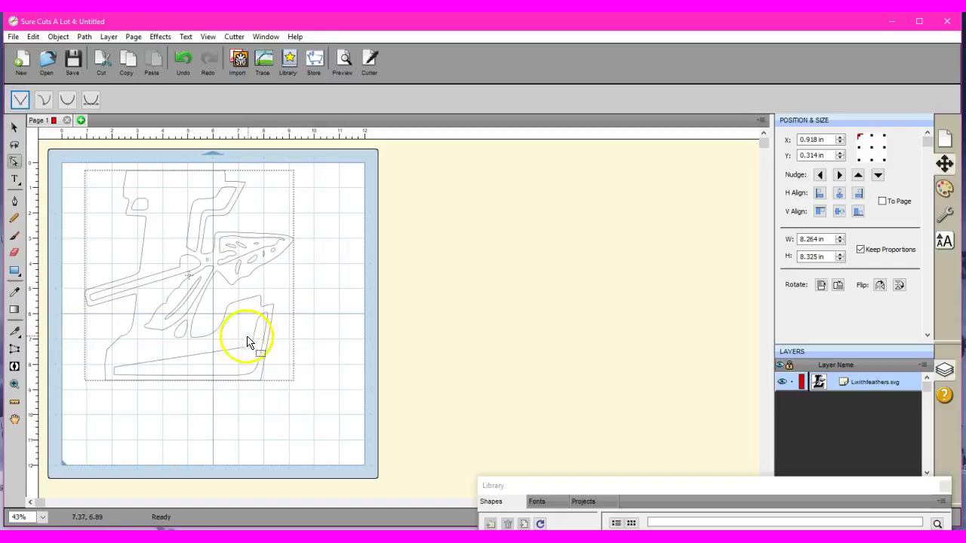
Make the base's right inner node a sharp corner and pull the bottom-right corner rightward.
drag(252, 350, 239, 373)
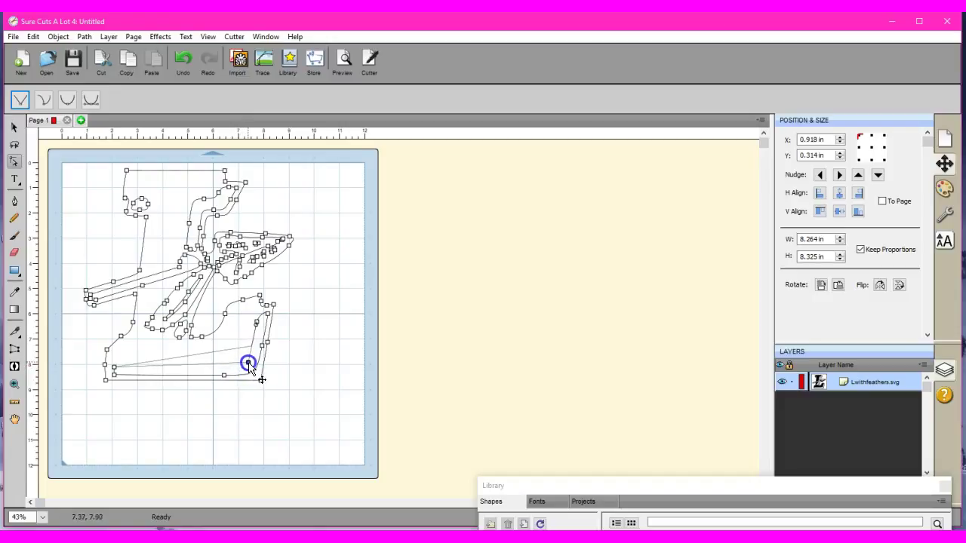
drag(249, 366, 249, 366)
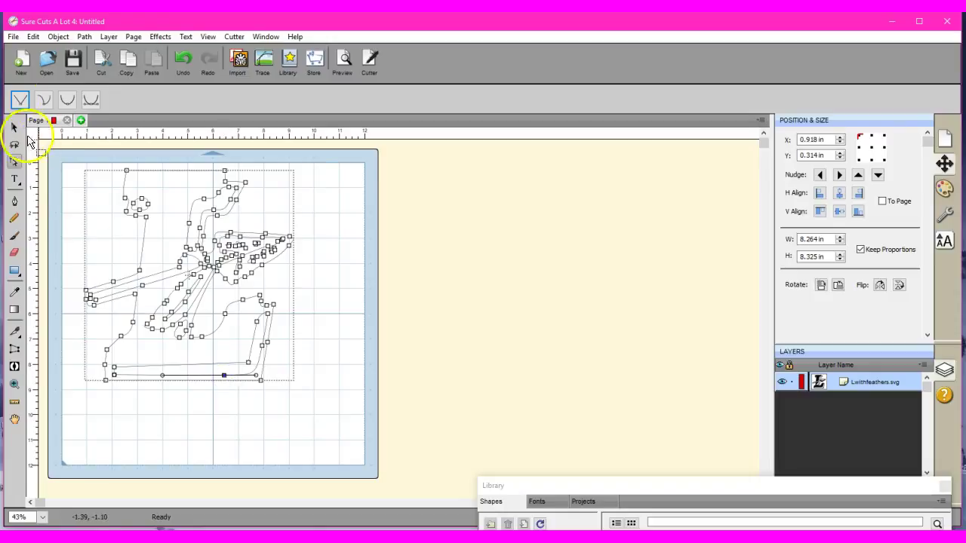
click(21, 105)
click(225, 381)
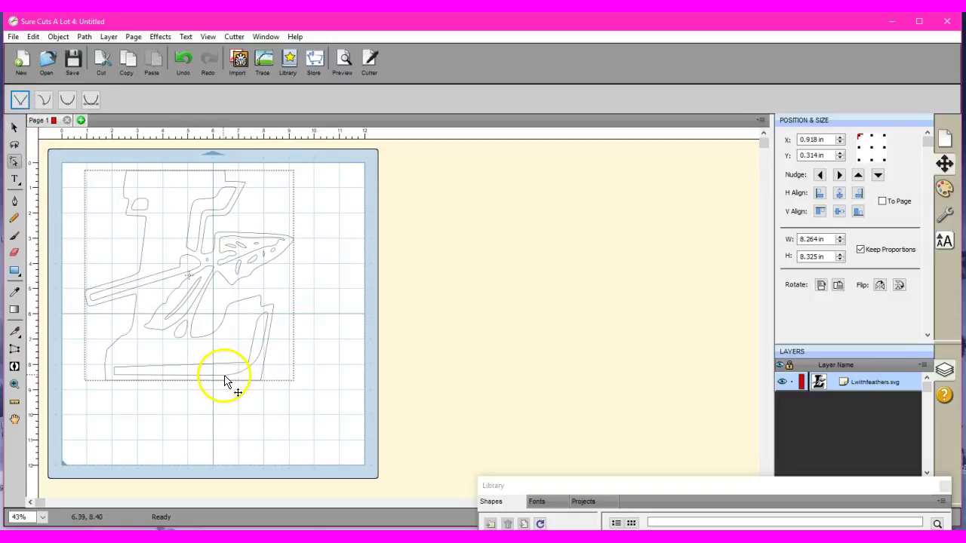
click(224, 377)
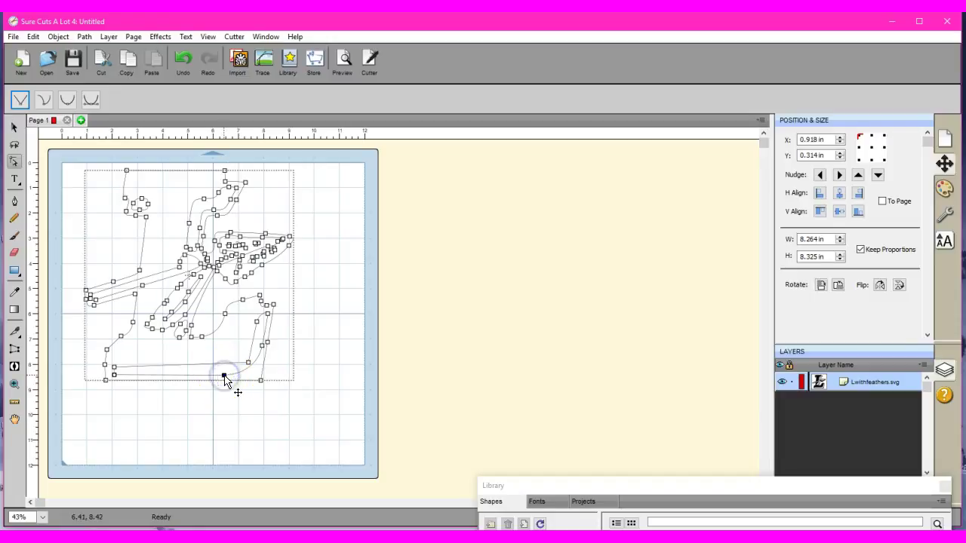
drag(221, 375, 254, 377)
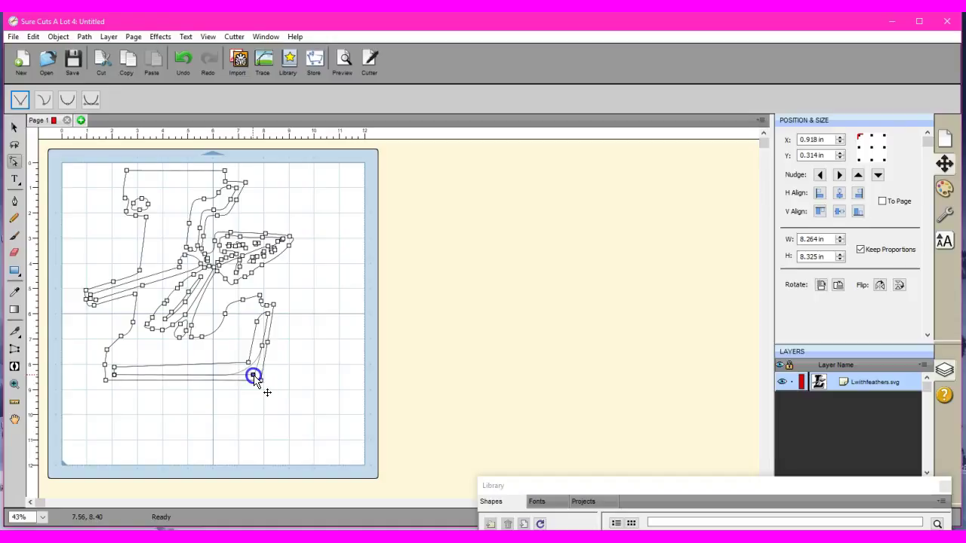
drag(254, 377, 253, 376)
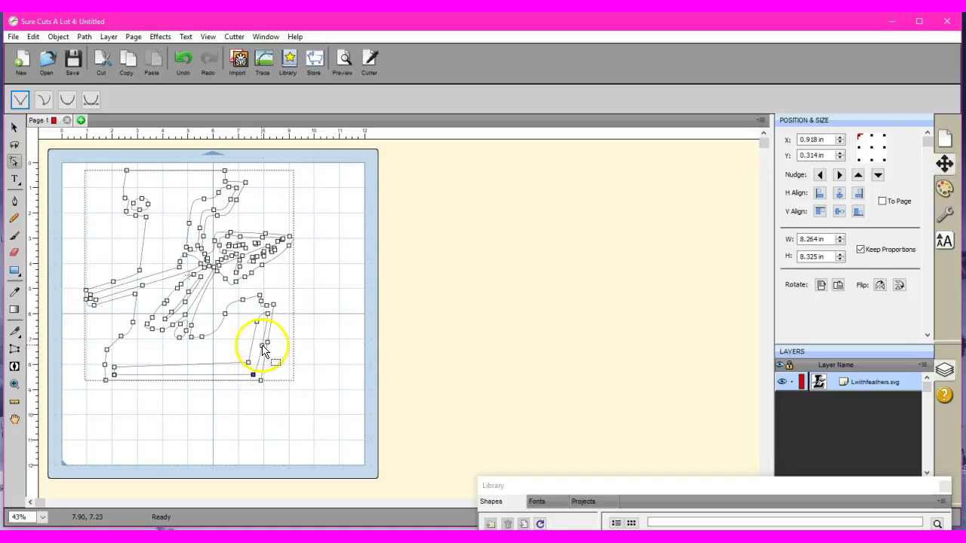
Convert the right upright's nodes into sharp corners.
click(261, 346)
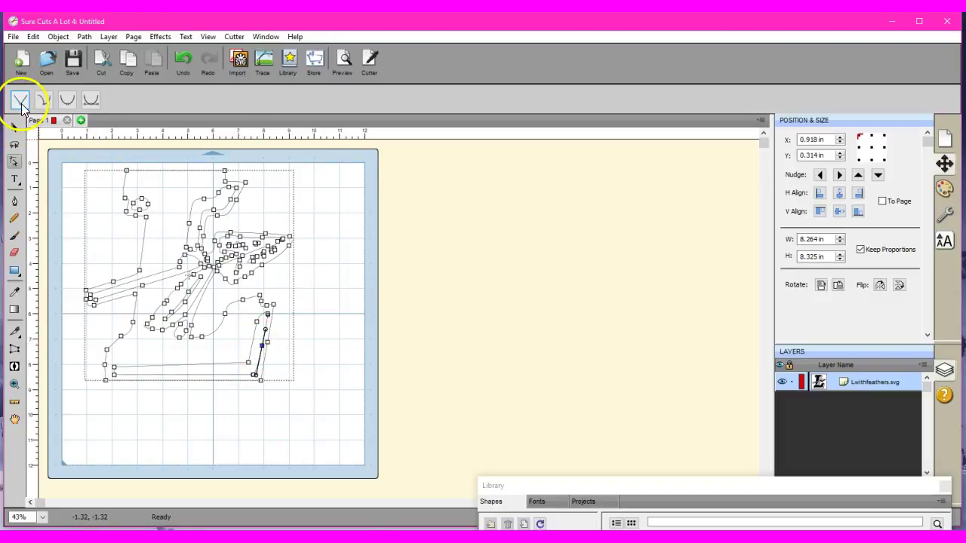
click(21, 102)
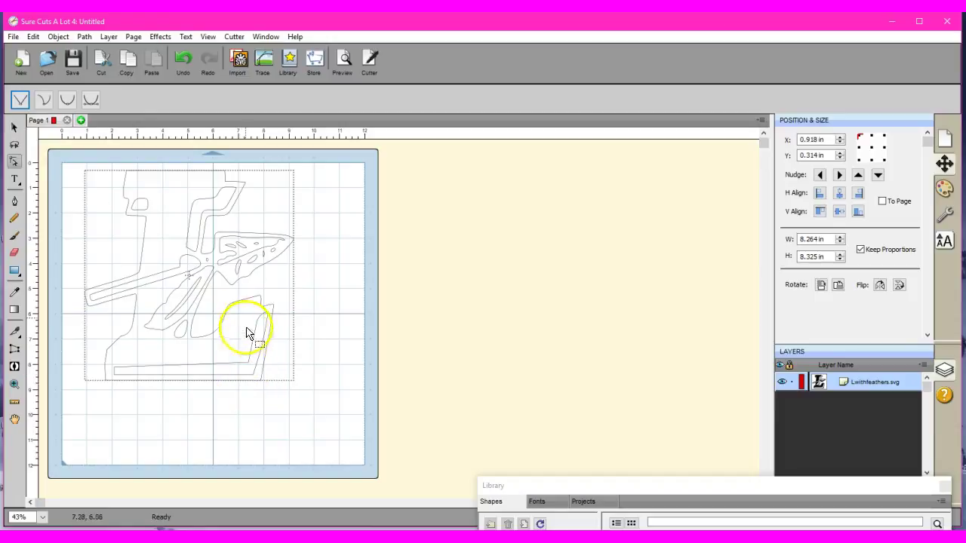
drag(243, 287, 313, 367)
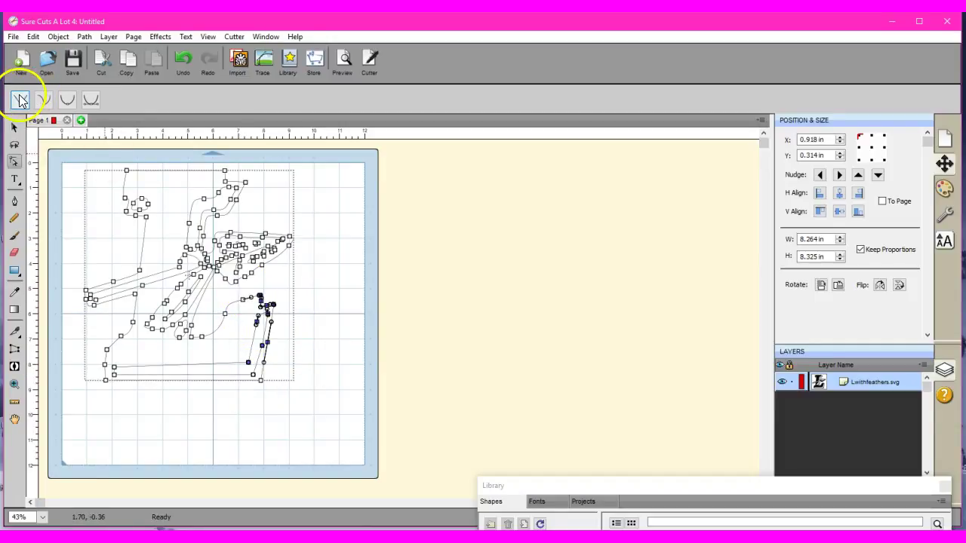
click(20, 102)
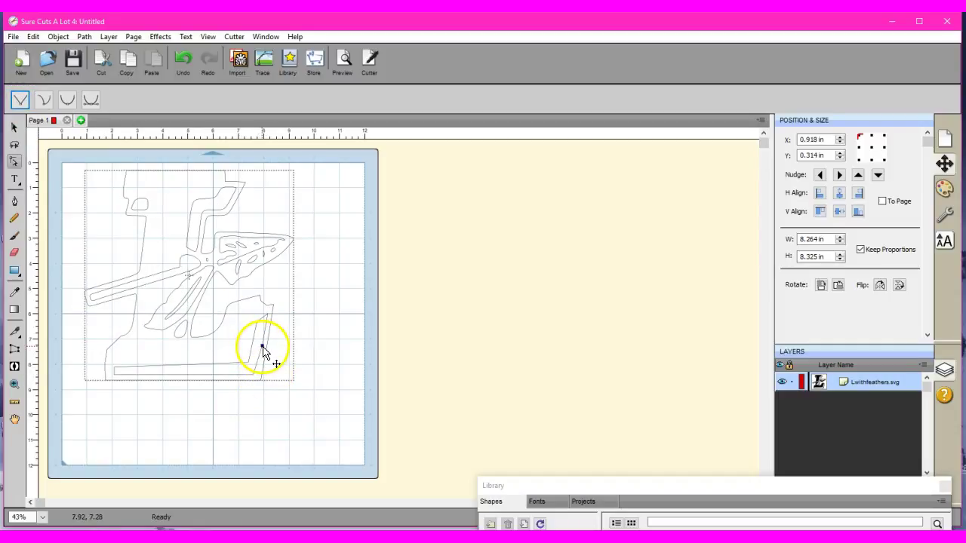
click(262, 348)
click(280, 349)
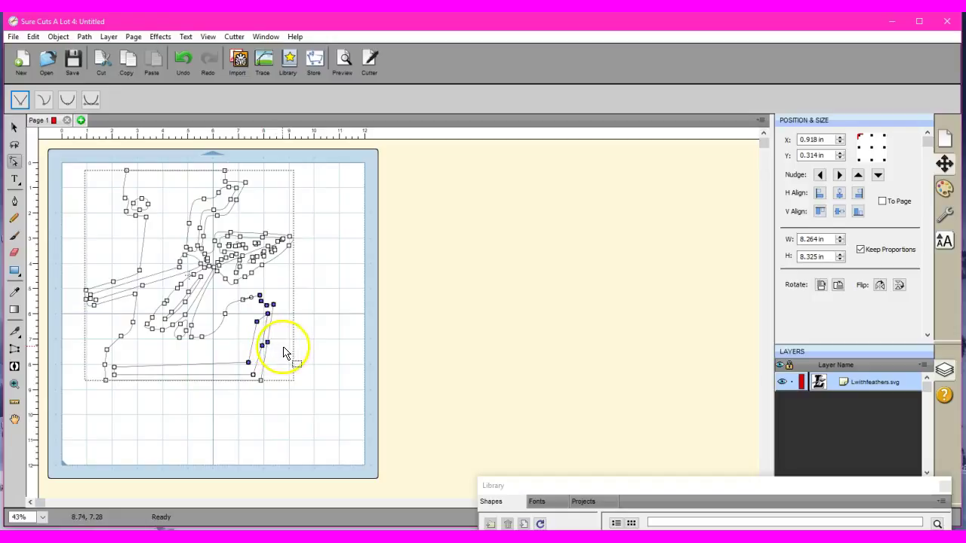
Add a node to the right upright's outer edge and reselect the L path.
click(257, 344)
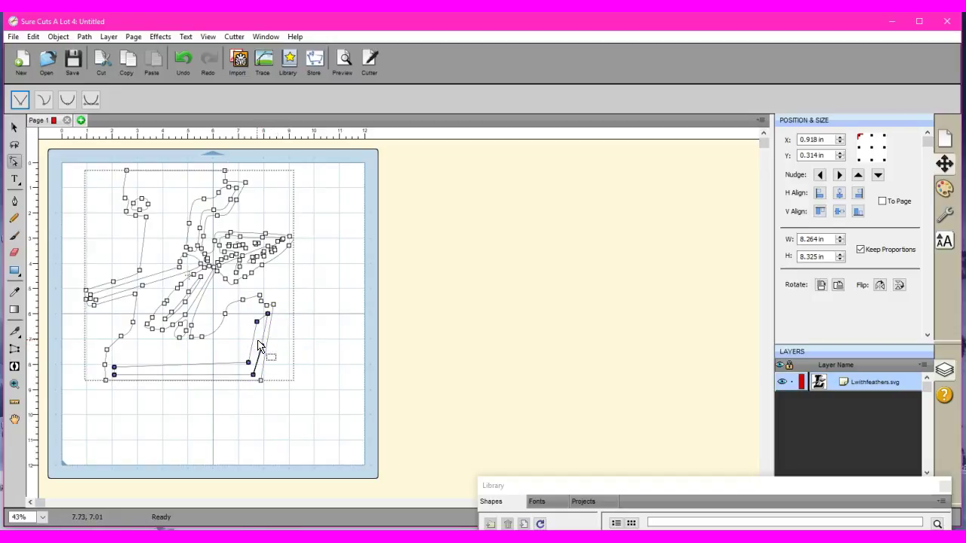
click(261, 345)
click(280, 399)
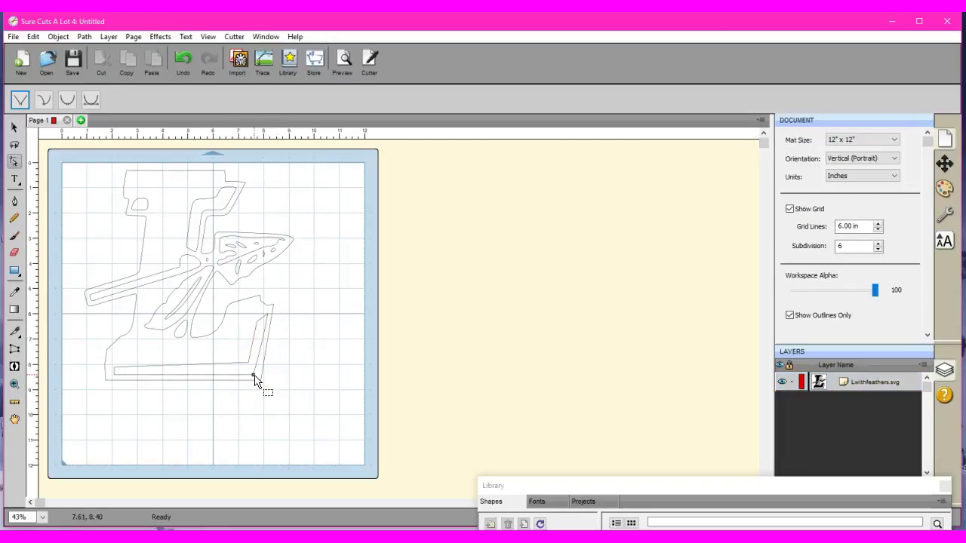
click(256, 391)
click(254, 380)
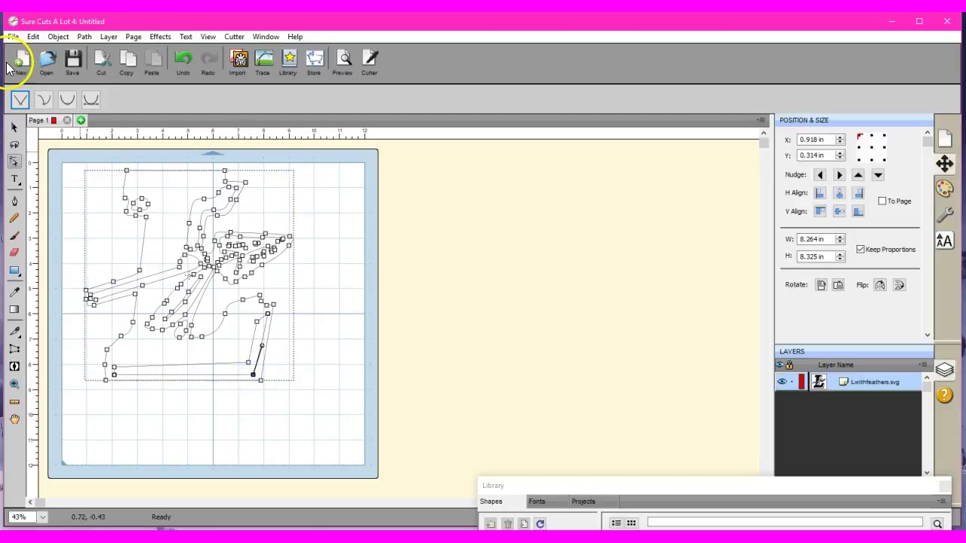
Straighten the curved segment at the L's lower-right corner and reshape it.
click(19, 102)
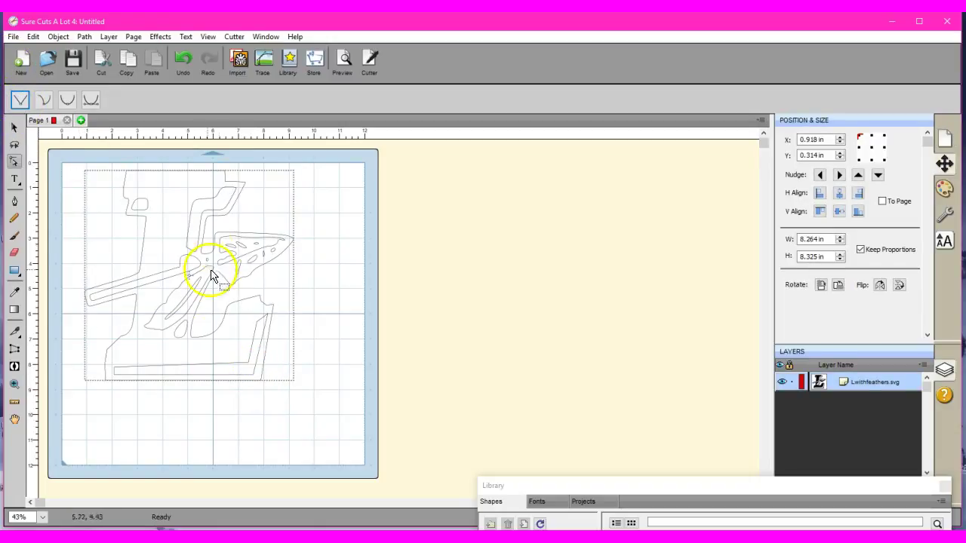
mouse_move(249, 320)
mouse_down()
mouse_move(259, 327)
mouse_move(262, 317)
mouse_up()
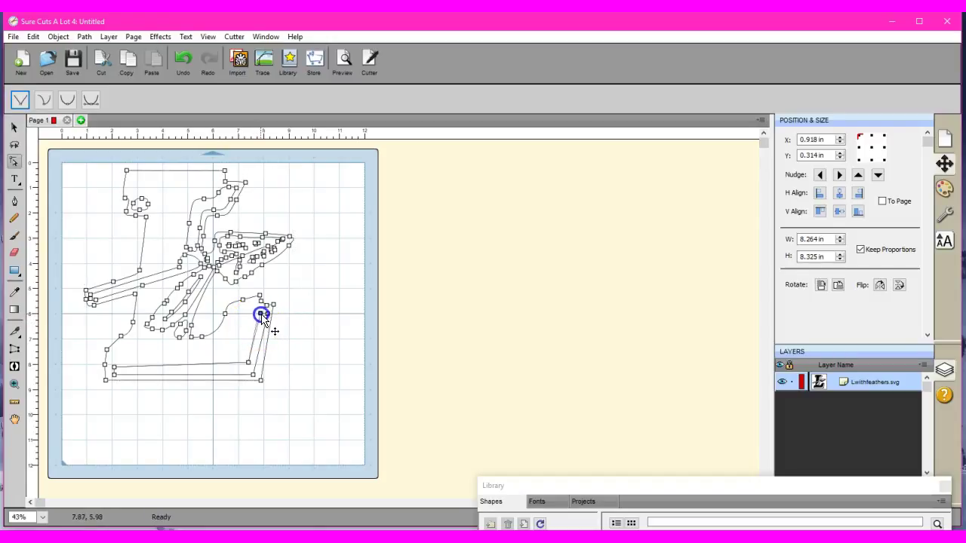
drag(261, 375, 246, 367)
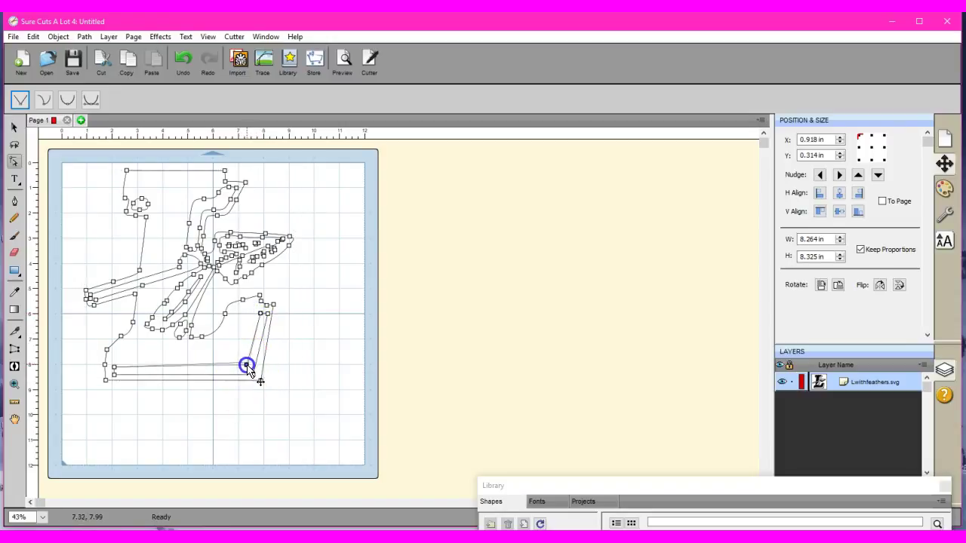
click(313, 374)
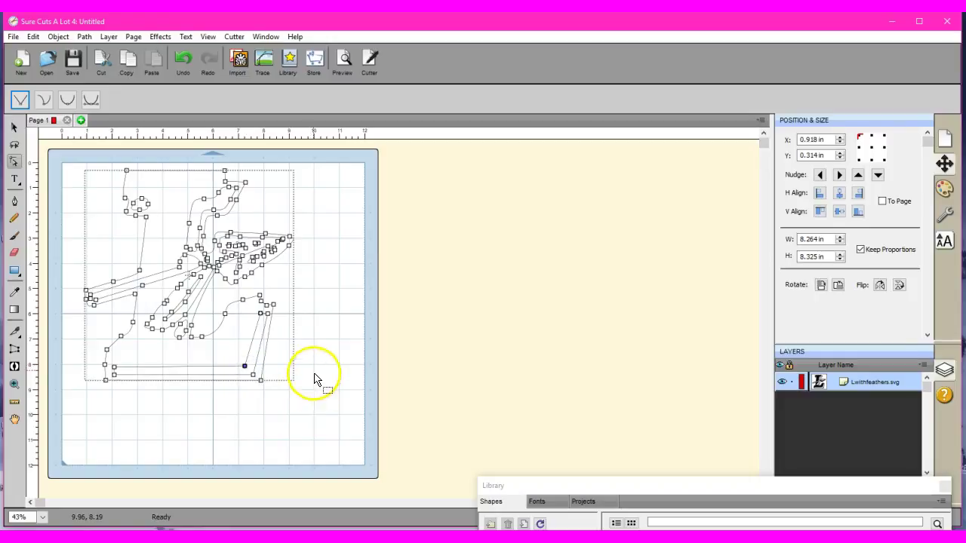
Convert the curved nodes below and right of the lower feathers into straight, sharp corners.
drag(238, 353, 170, 333)
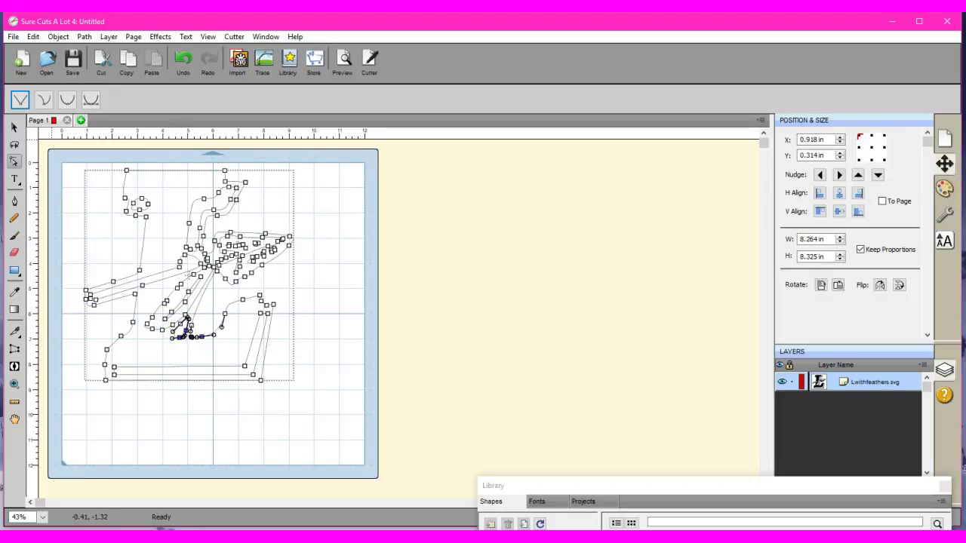
click(19, 101)
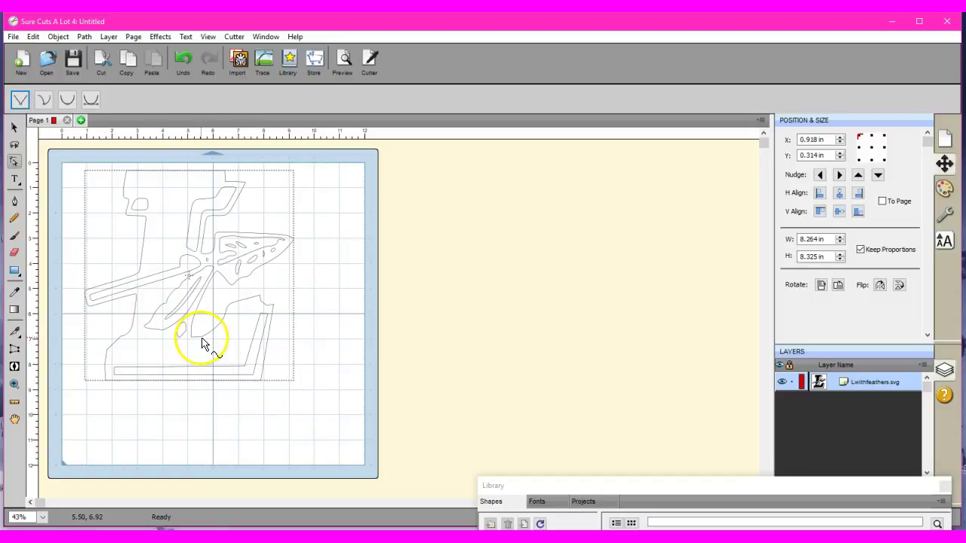
drag(202, 344, 250, 338)
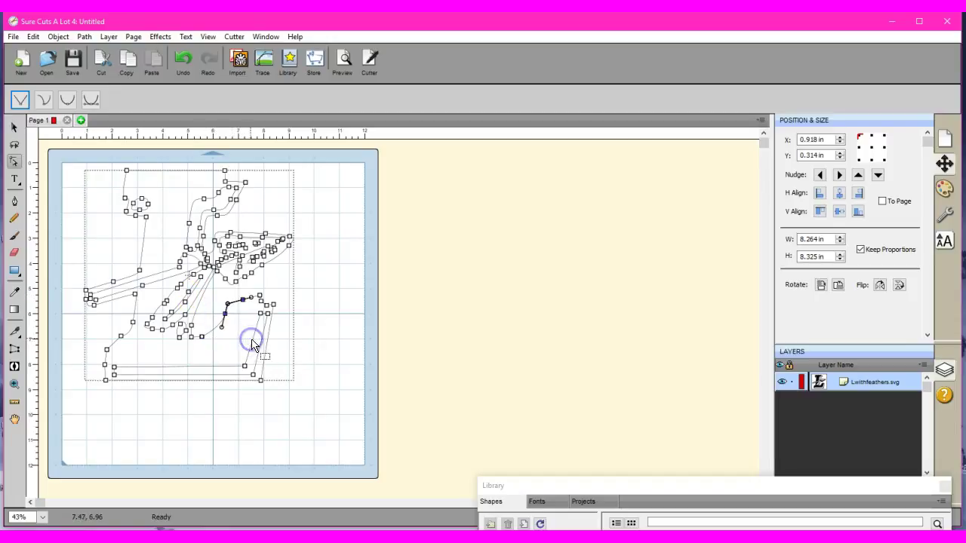
click(20, 101)
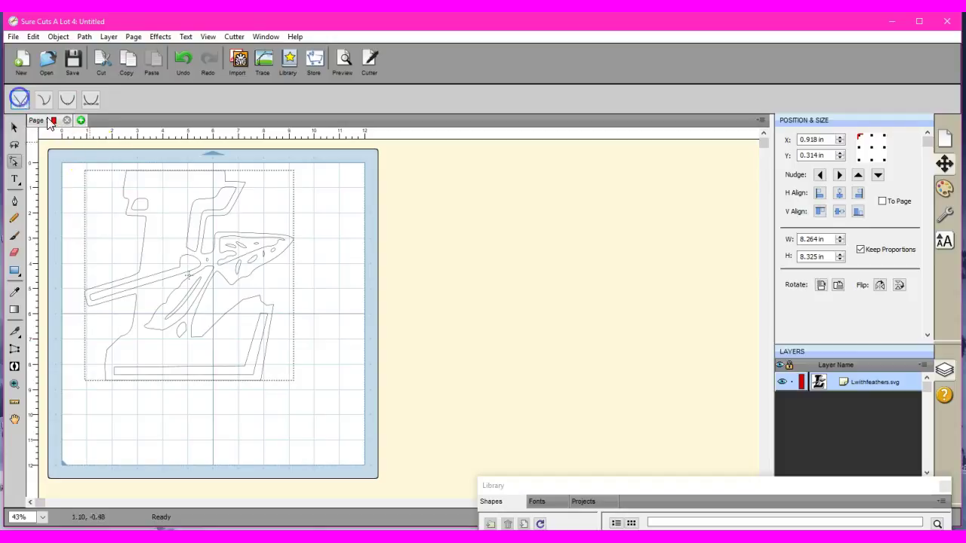
drag(347, 331, 285, 329)
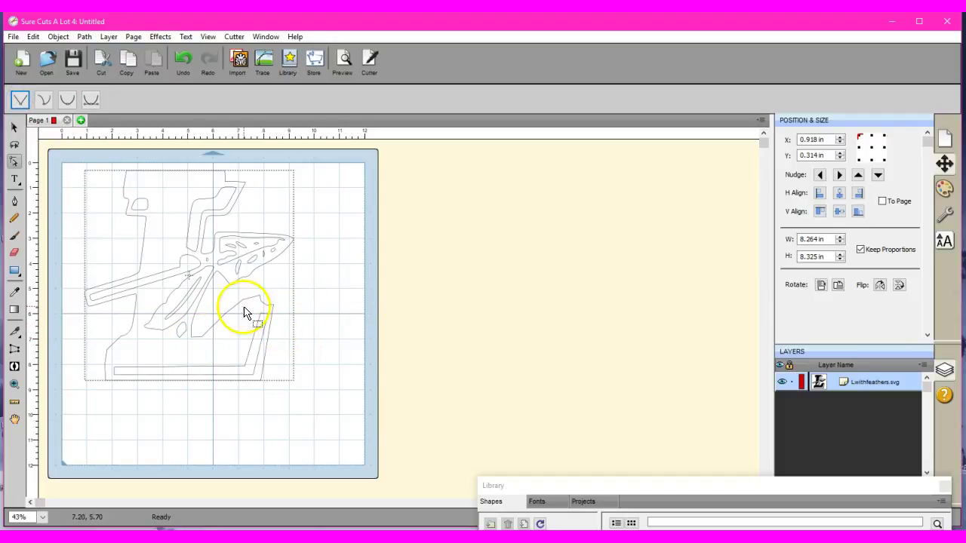
Move the inner-corner node right of the feathers up and left to start the notch.
click(268, 309)
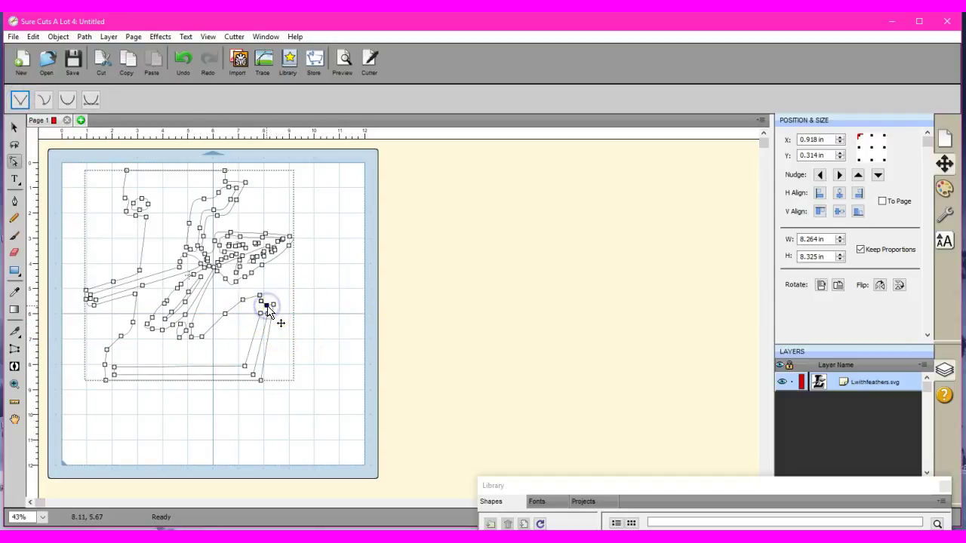
drag(268, 309, 262, 305)
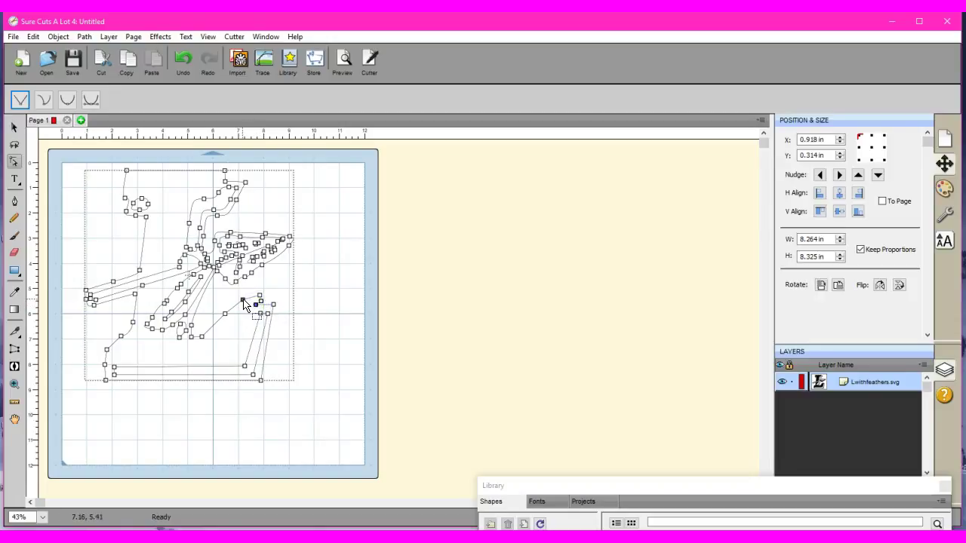
drag(243, 301, 226, 300)
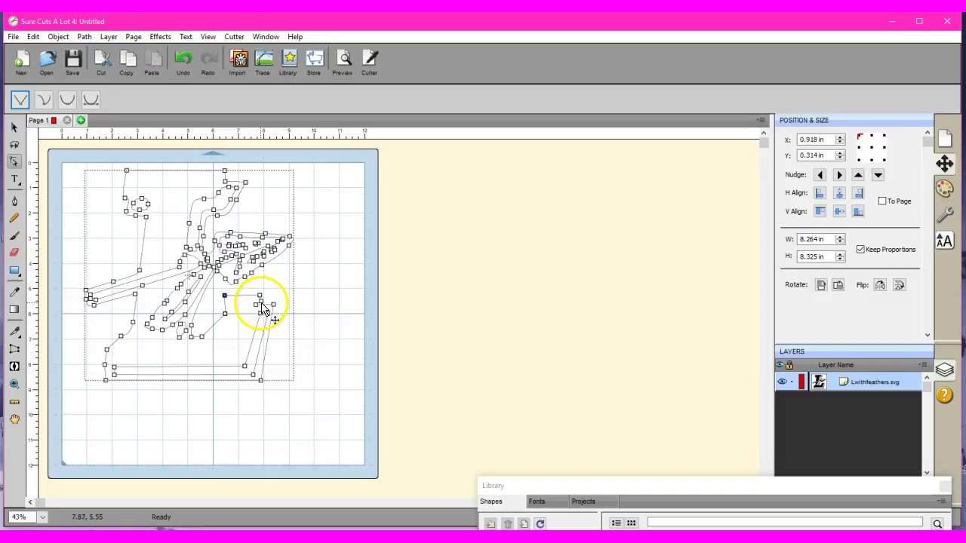
click(259, 301)
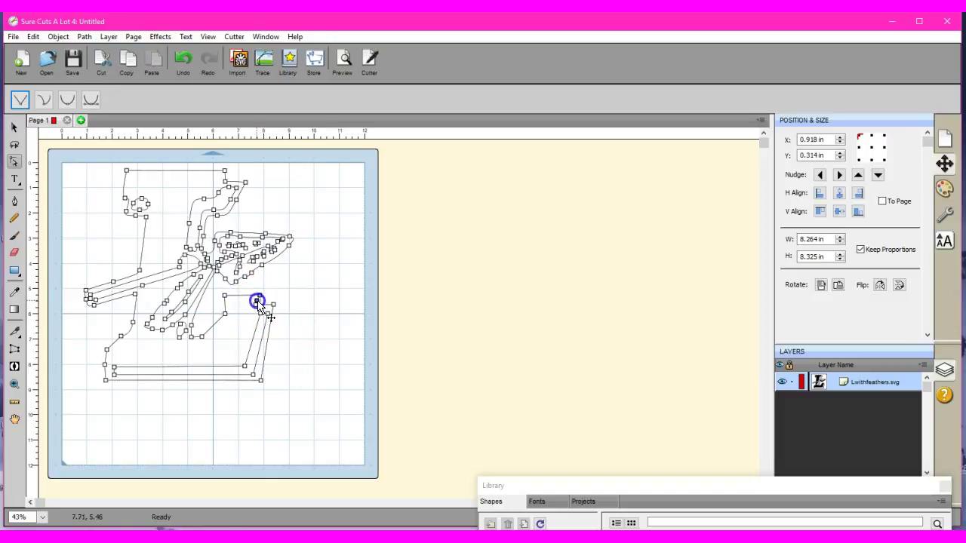
drag(257, 302, 257, 302)
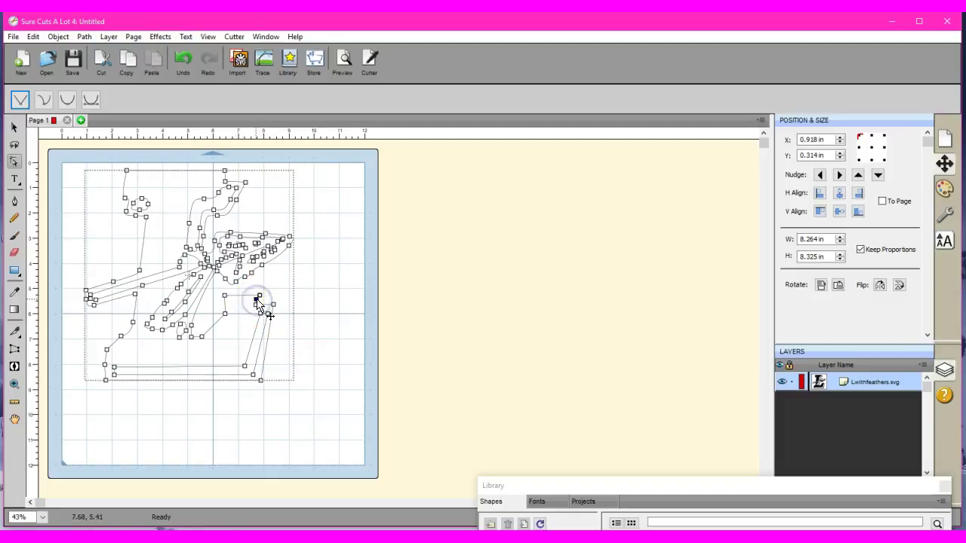
double_click(257, 303)
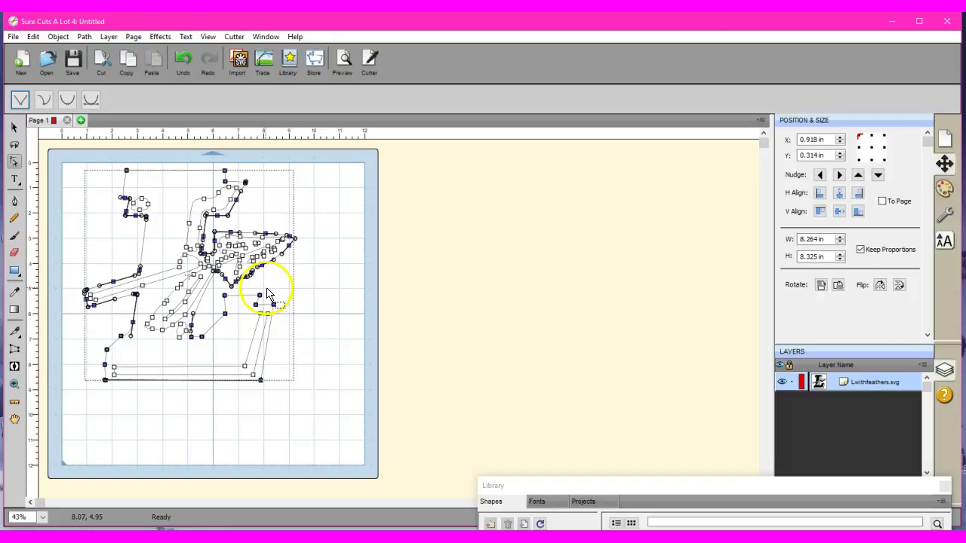
click(259, 301)
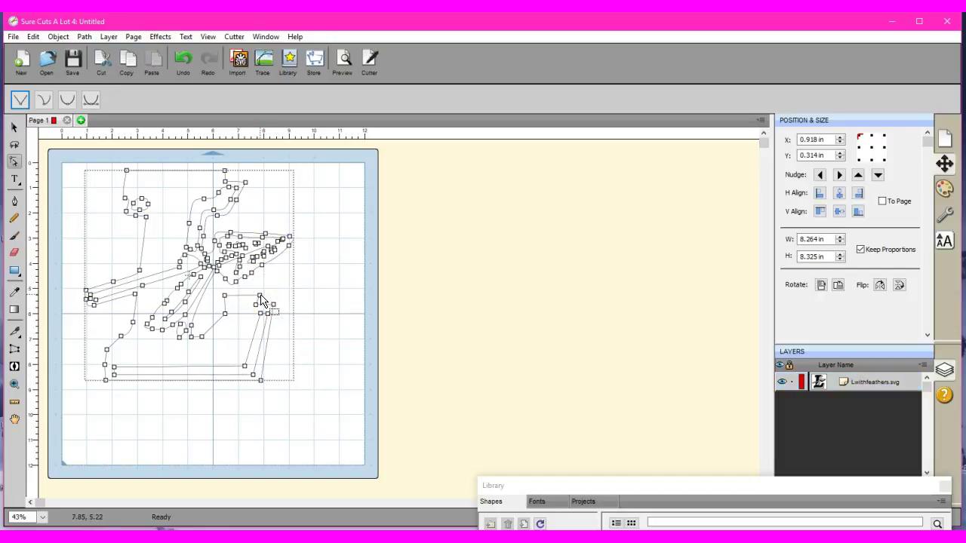
Shift the node at the step's bottom right to square the notch, then deselect.
click(258, 298)
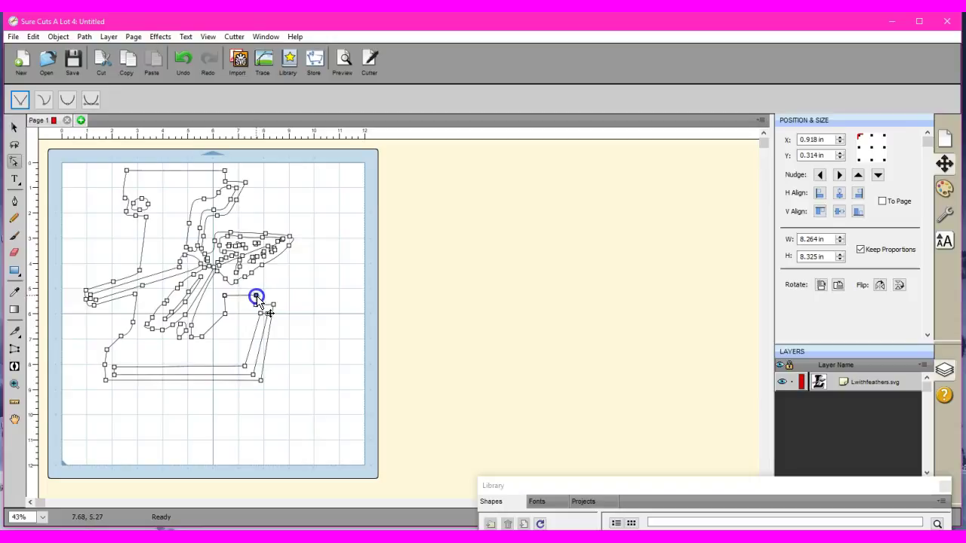
click(224, 316)
double_click(224, 315)
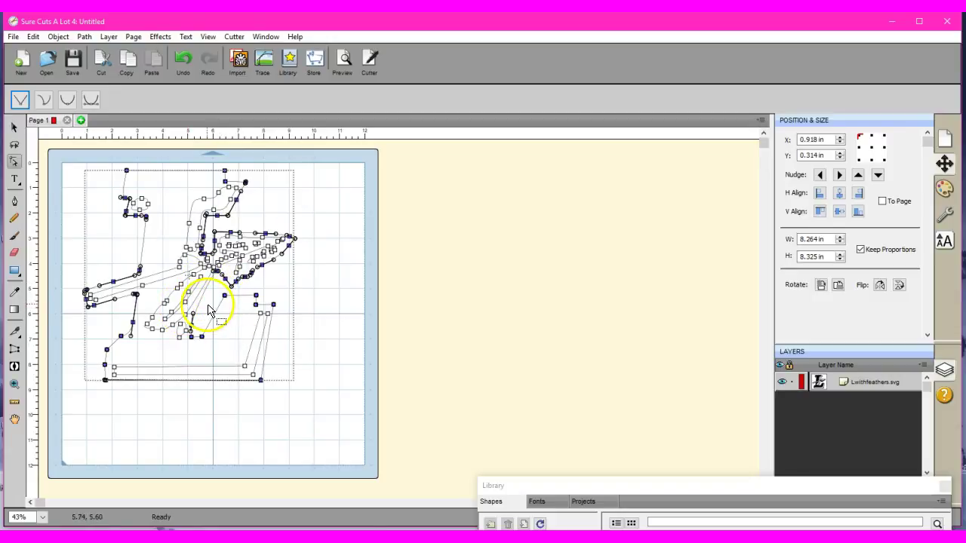
click(209, 307)
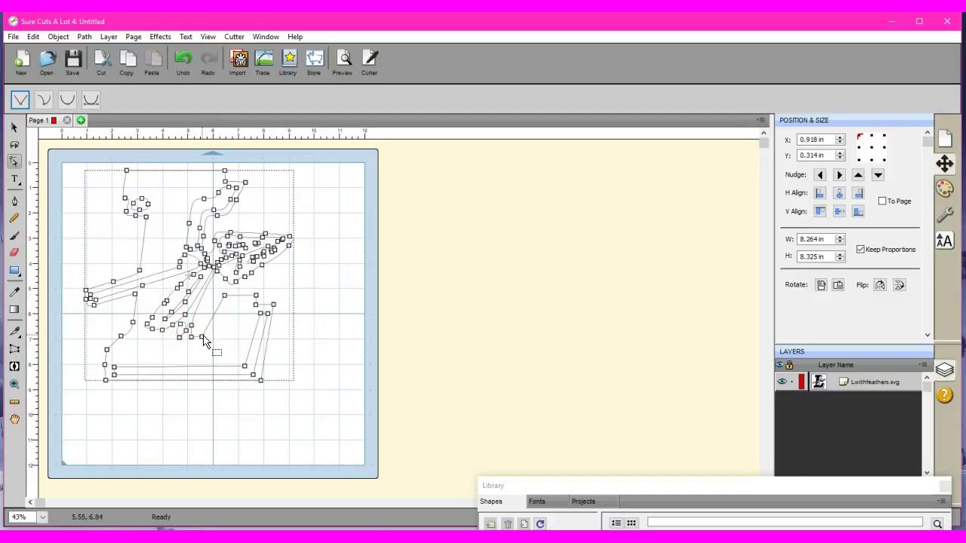
click(203, 339)
drag(204, 340, 219, 342)
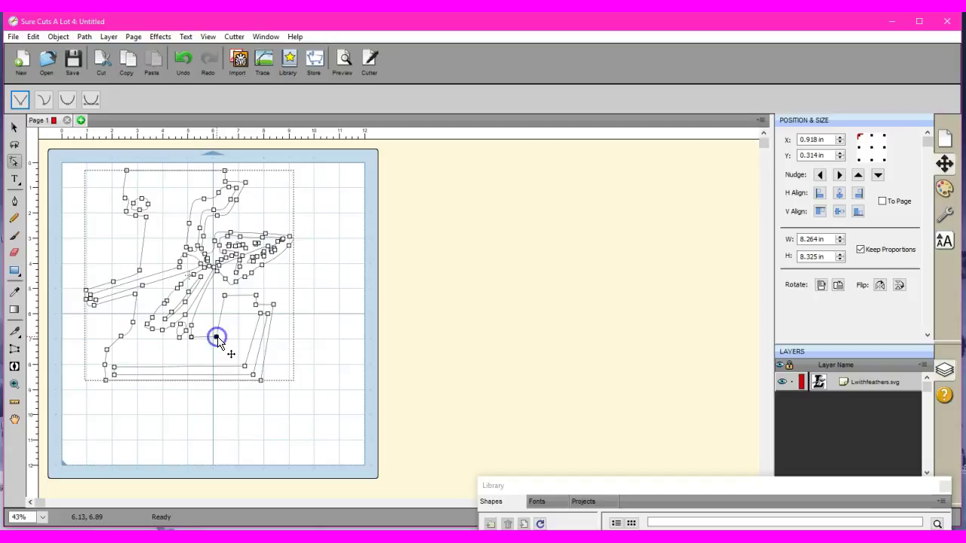
click(315, 359)
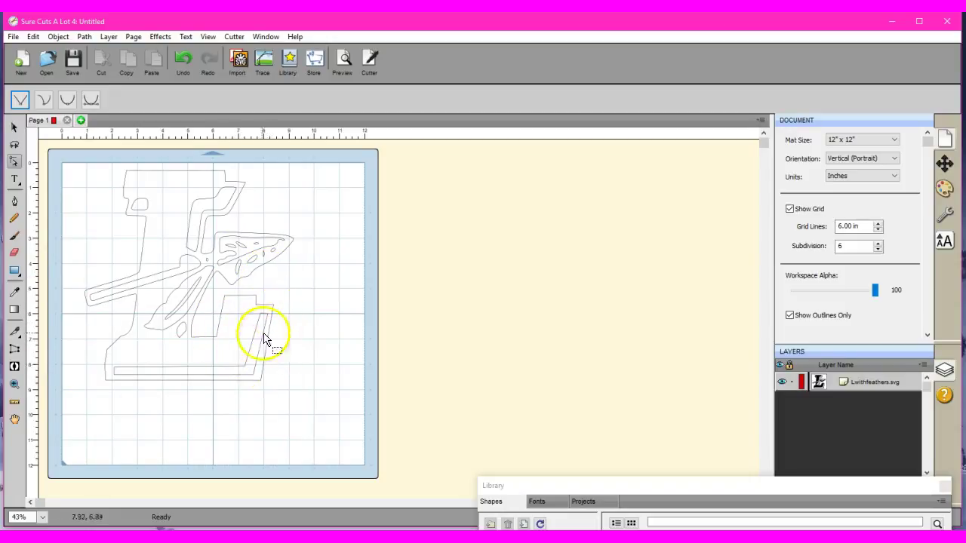
click(111, 366)
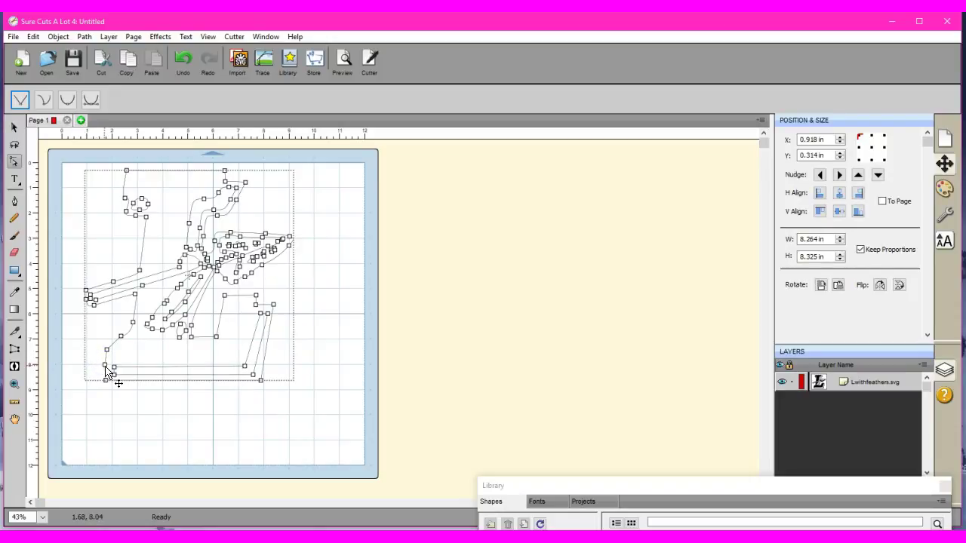
click(310, 403)
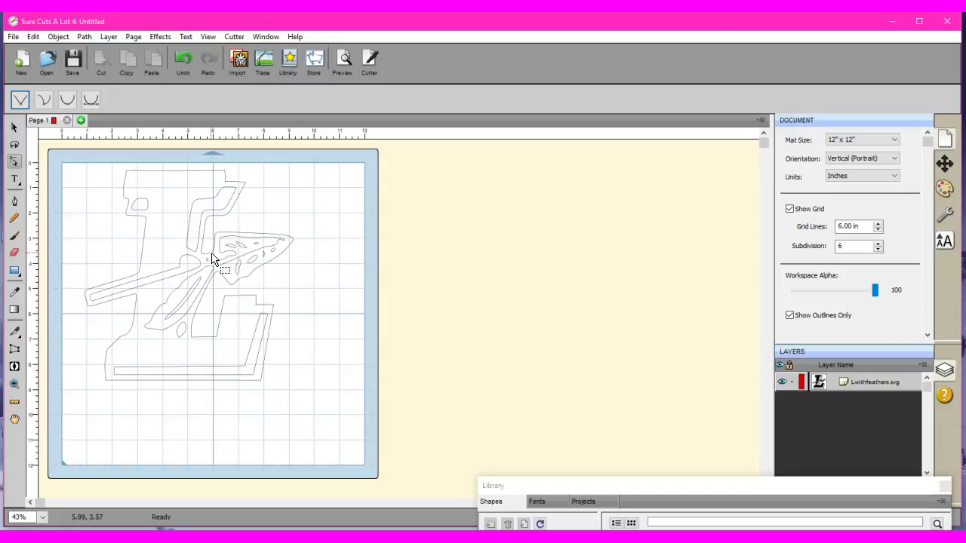
Select the whole L design, preview Path > Simplify, and cancel it.
click(13, 126)
drag(76, 153, 345, 459)
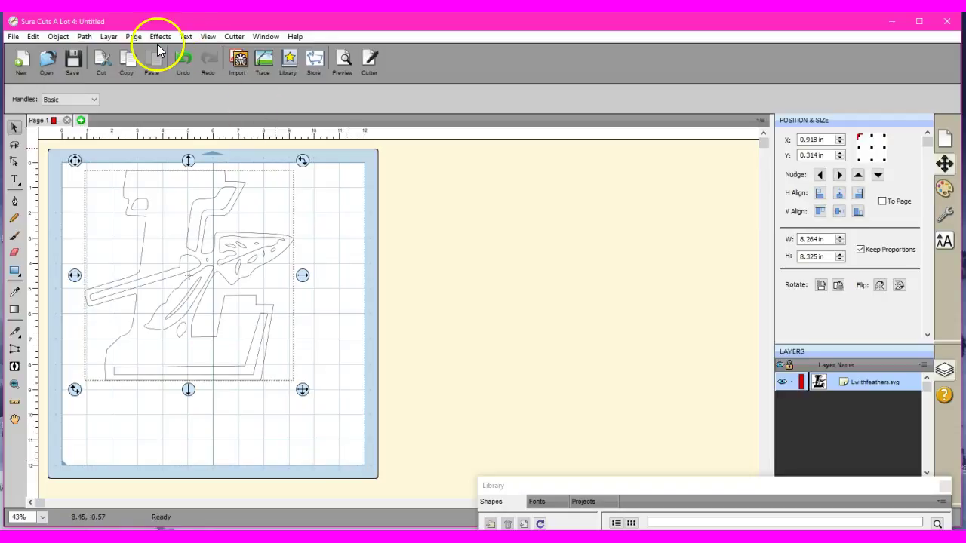
click(84, 36)
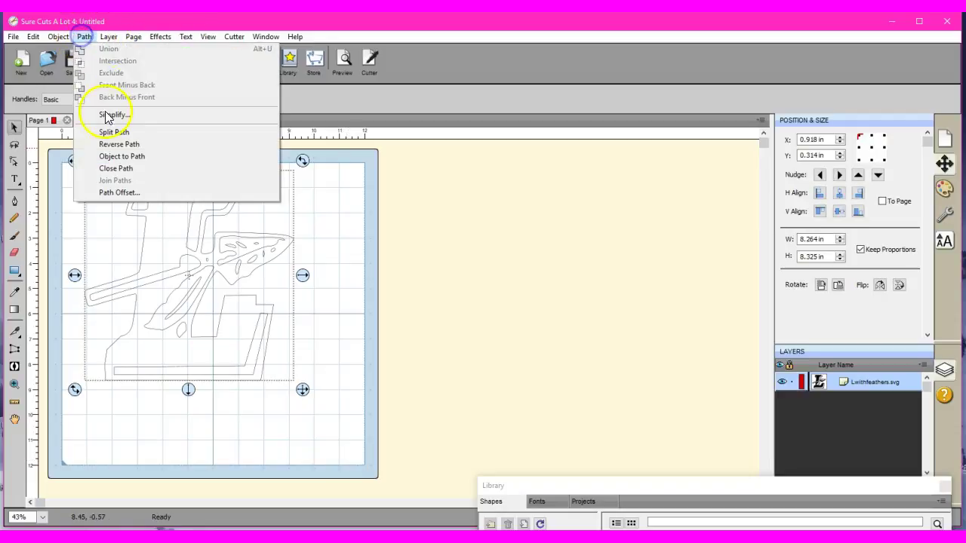
click(110, 117)
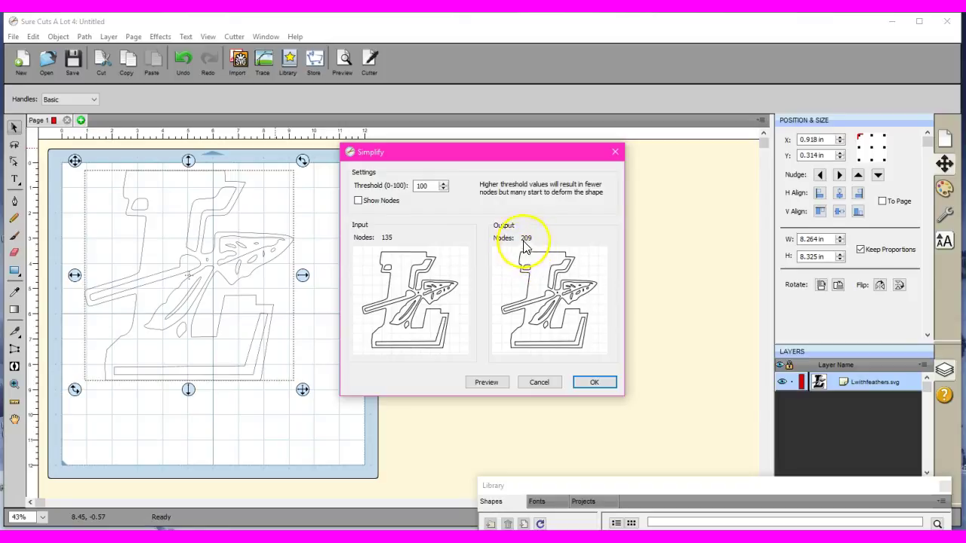
click(540, 383)
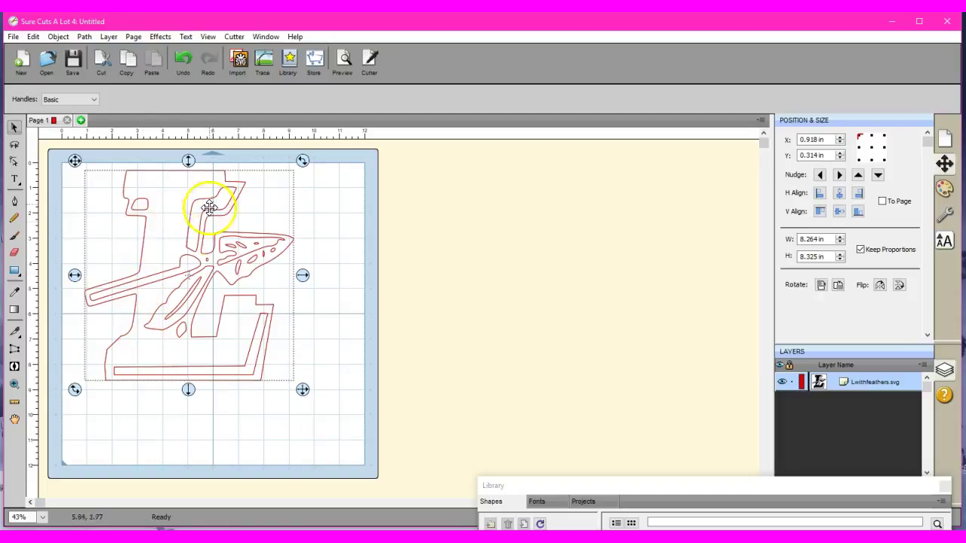
drag(168, 313, 146, 264)
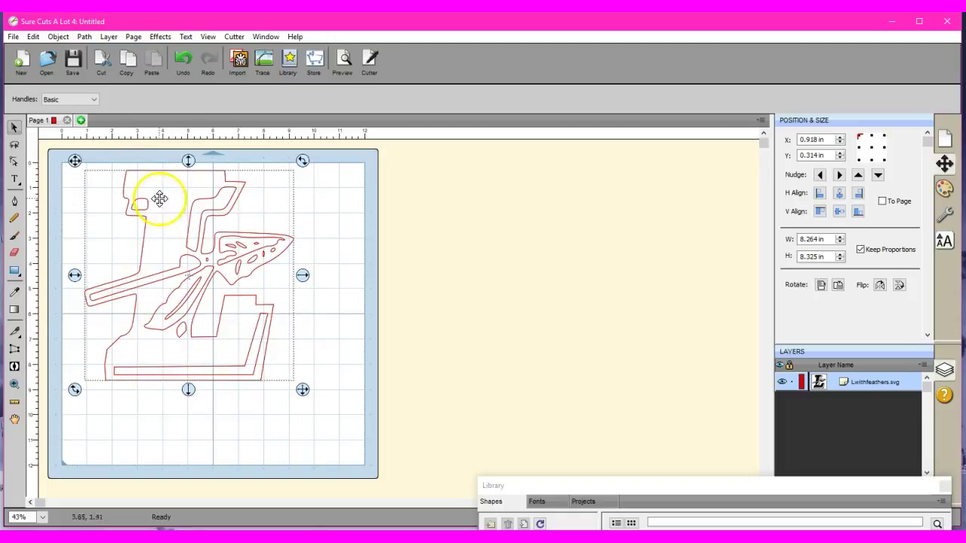
drag(218, 274, 280, 354)
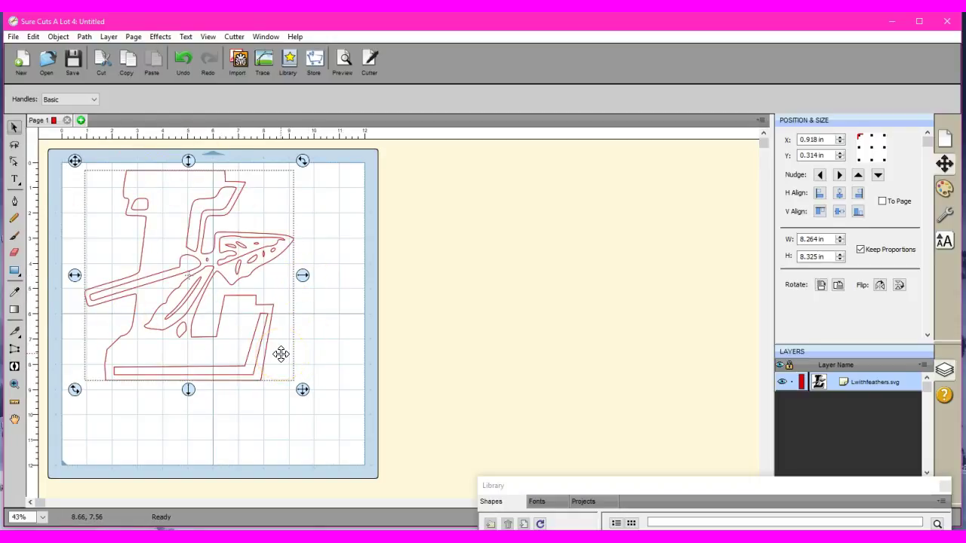
click(259, 348)
drag(128, 340, 131, 310)
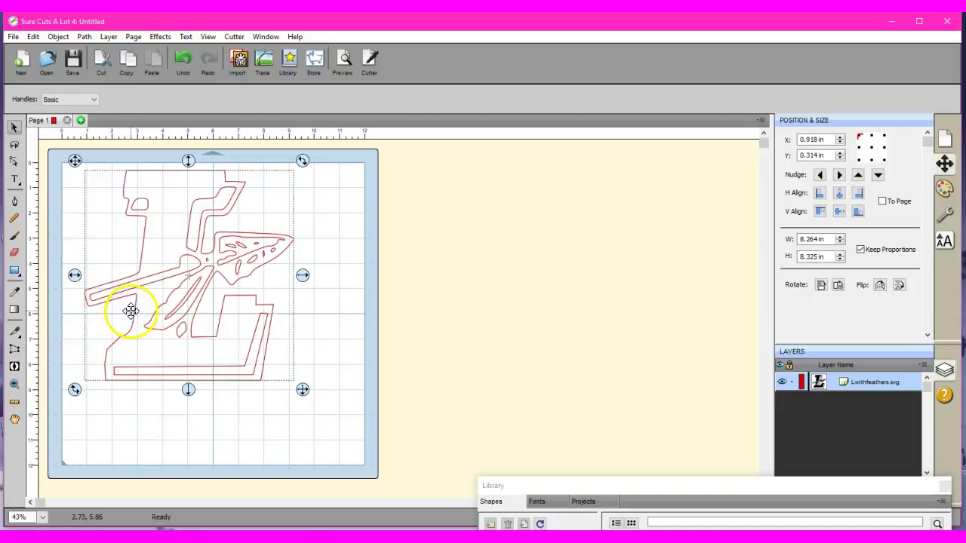